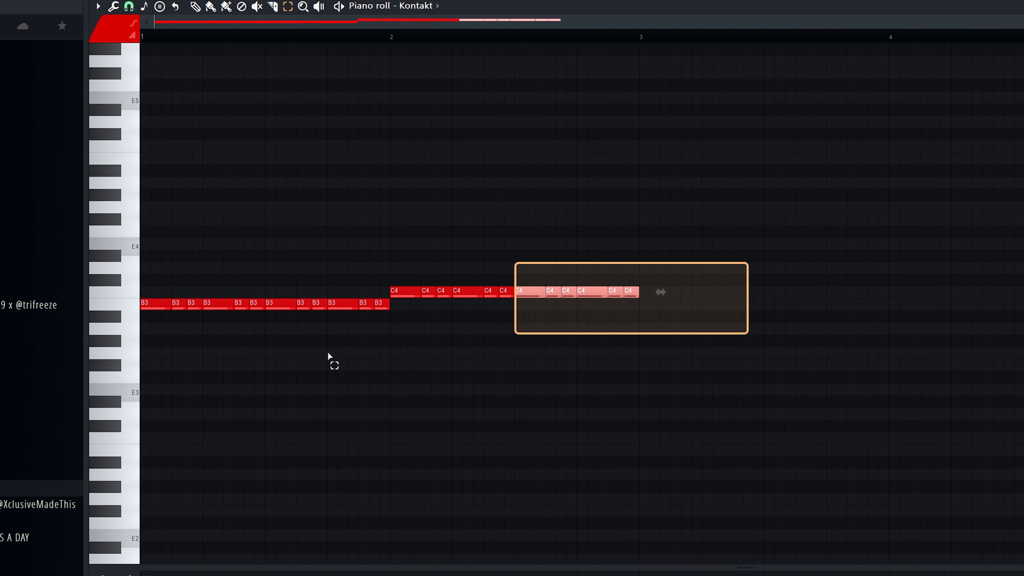
Play the Kontakt guitar pattern and transpose the selected G3 notes in bar 4 up by seven semitones.
{"action": "key", "text": "space"}
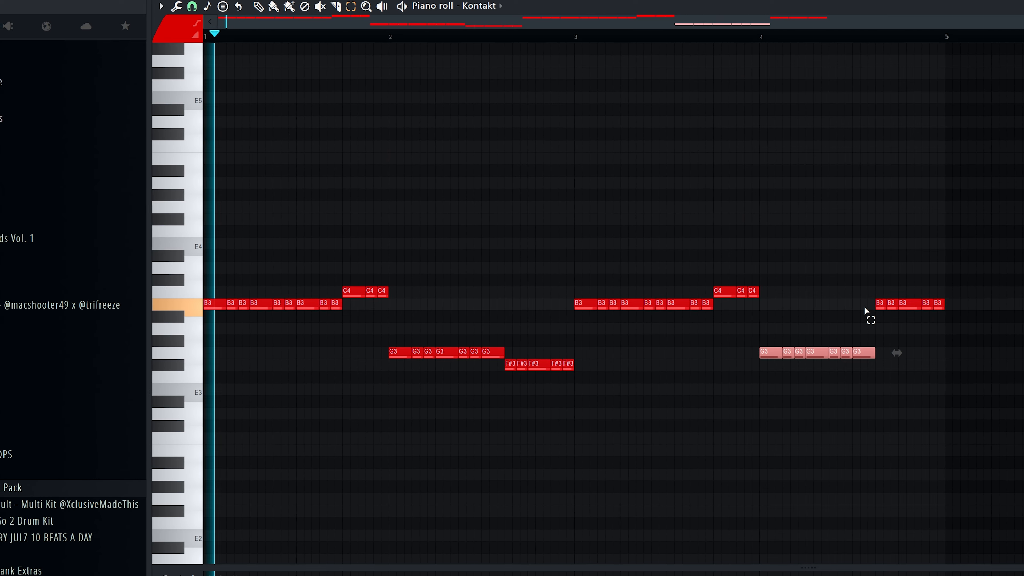
{"action": "key", "text": "shift+Up"}
{"action": "key", "text": "shift+Up"}
{"action": "key", "text": "shift+Up"}
{"action": "key", "text": "shift+Up"}
{"action": "key", "text": "shift+Up"}
{"action": "key", "text": "shift+Up"}
{"action": "key", "text": "shift+Up"}
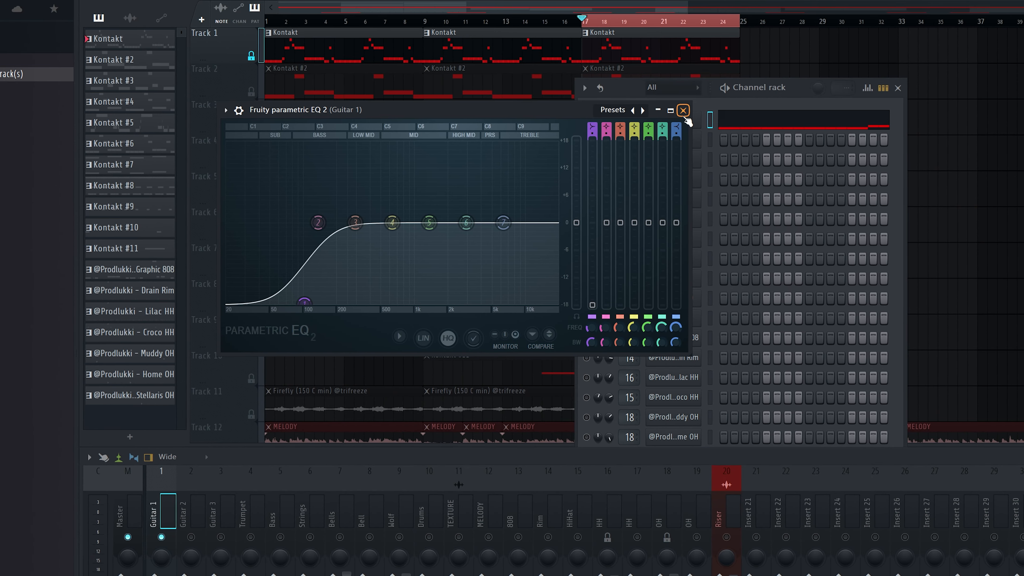
Review Rev PLATE-140 and the last Fruity parametric EQ 2 in the Guitar 1 effect chain.
{"action": "left_click", "coordinate": [683, 111]}
{"action": "left_click", "coordinate": [1021, 520]}
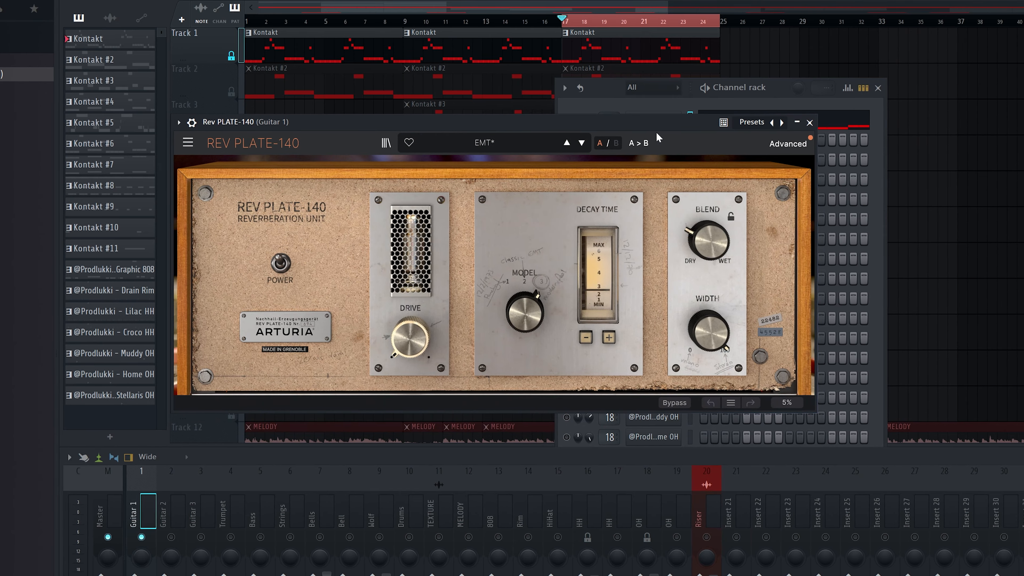
{"action": "left_click", "coordinate": [806, 123]}
{"action": "left_click", "coordinate": [1020, 531]}
{"action": "left_click_drag", "start_coordinate": [687, 45], "coordinate": [838, 88]}
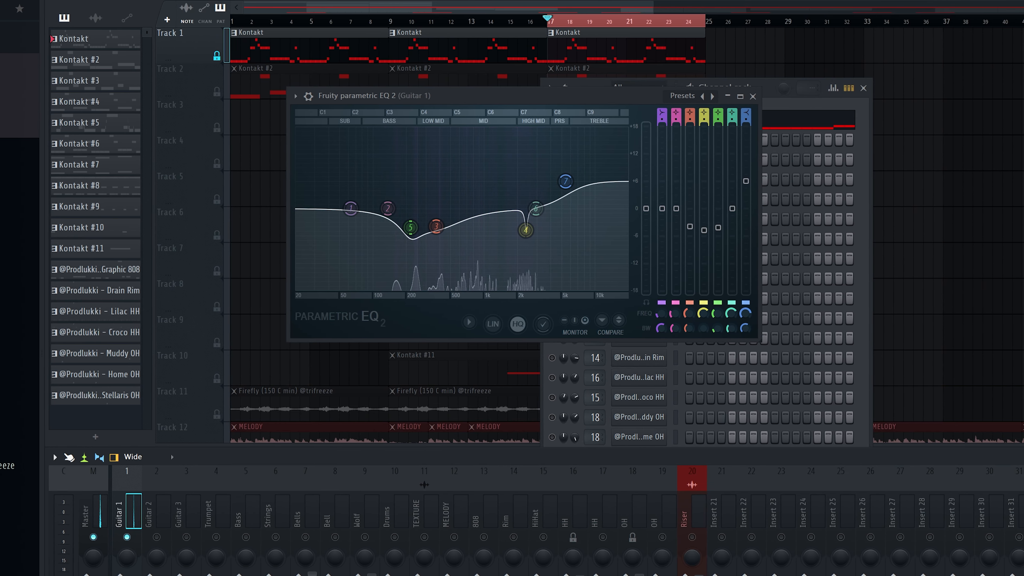
{"action": "mouse_move", "coordinate": [519, 229]}
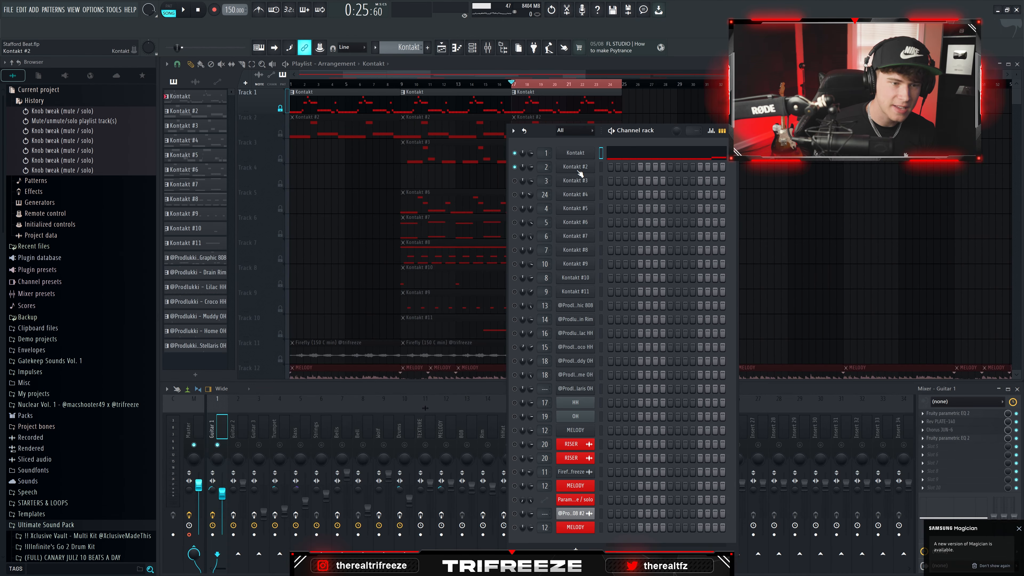
Inspect the Kontakt #2 instrument, Evolution Hollowbody Blues, and its Guitar 2 pattern.
{"action": "left_click", "coordinate": [579, 170]}
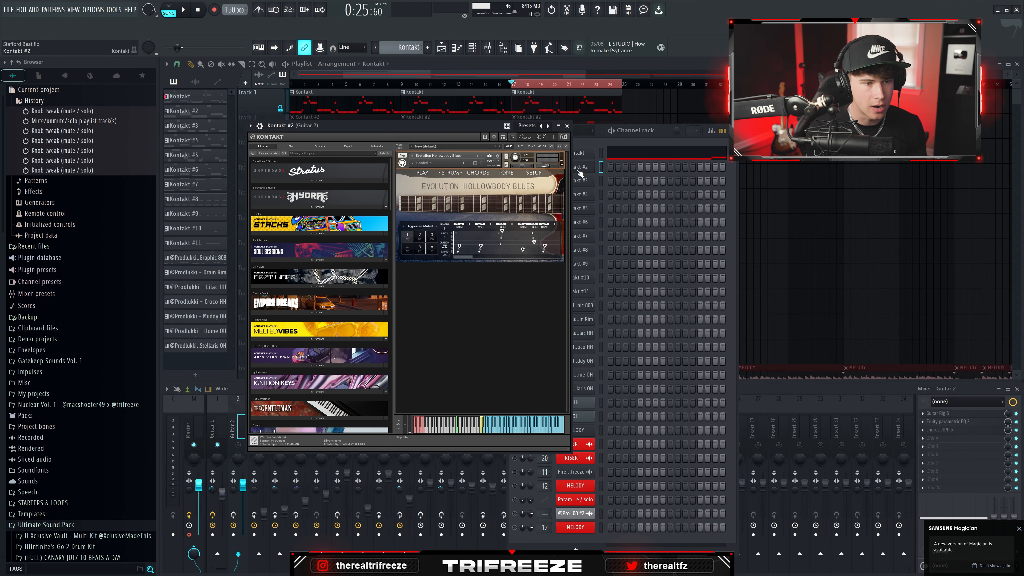
{"action": "left_click", "coordinate": [580, 173]}
{"action": "left_click", "coordinate": [525, 130]}
{"action": "left_click", "coordinate": [473, 48]}
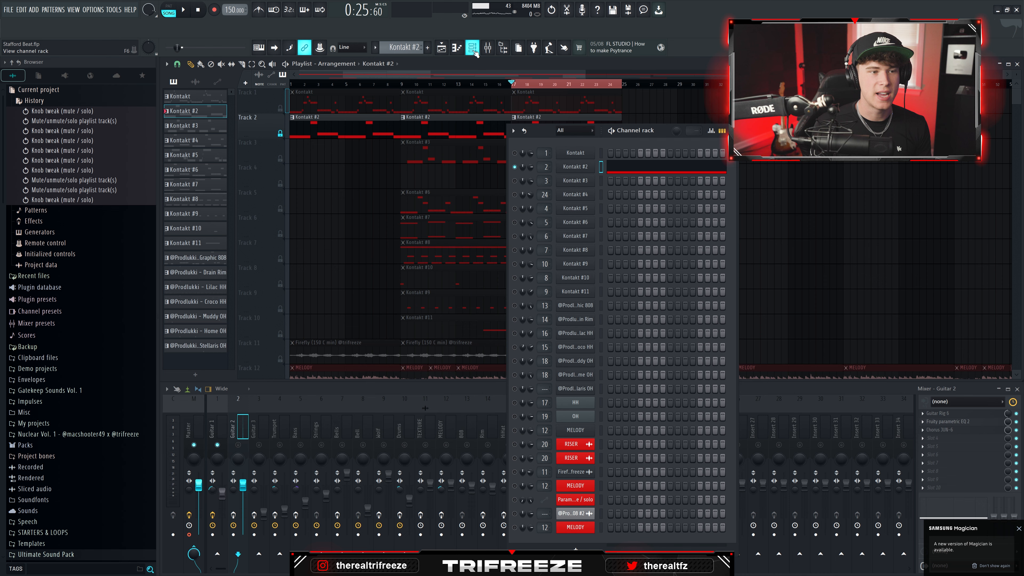
{"action": "left_click", "coordinate": [238, 446]}
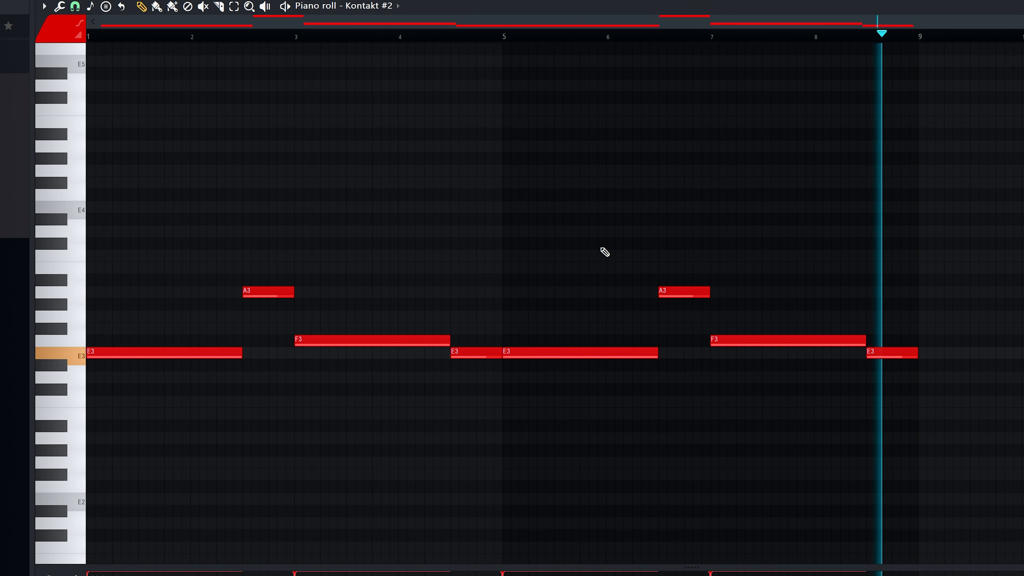
Listen to the Kontakt #3 layer and close Guitar Rig 6 on Guitar 3 after viewing it.
{"action": "left_click", "coordinate": [285, 113]}
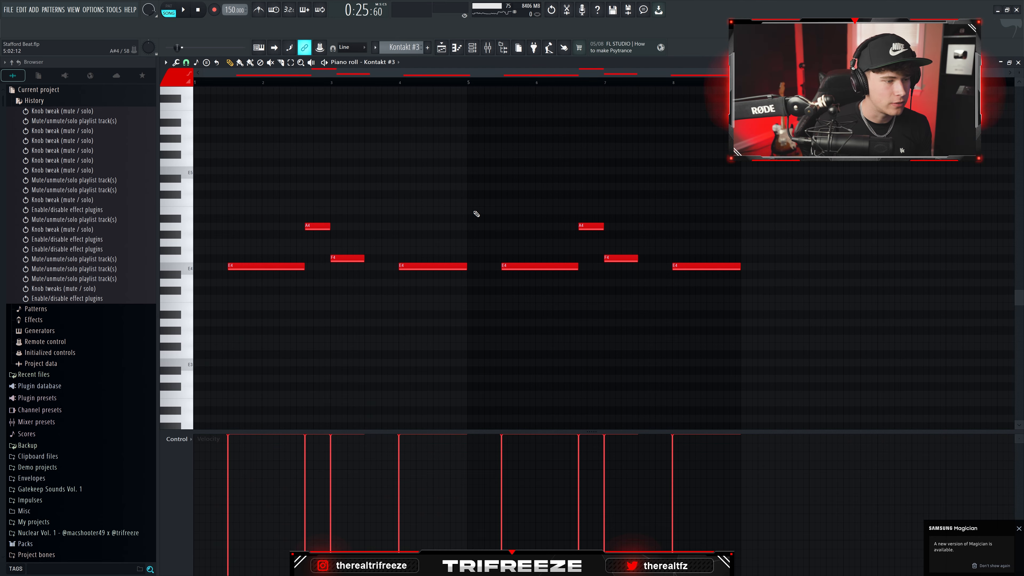
{"action": "key", "text": "space"}
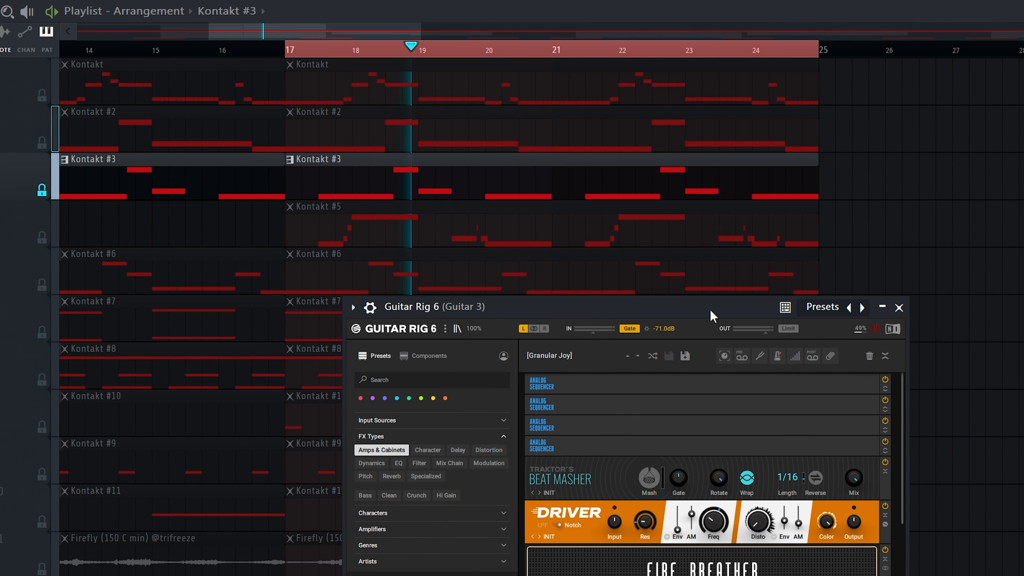
{"action": "left_click", "coordinate": [899, 308]}
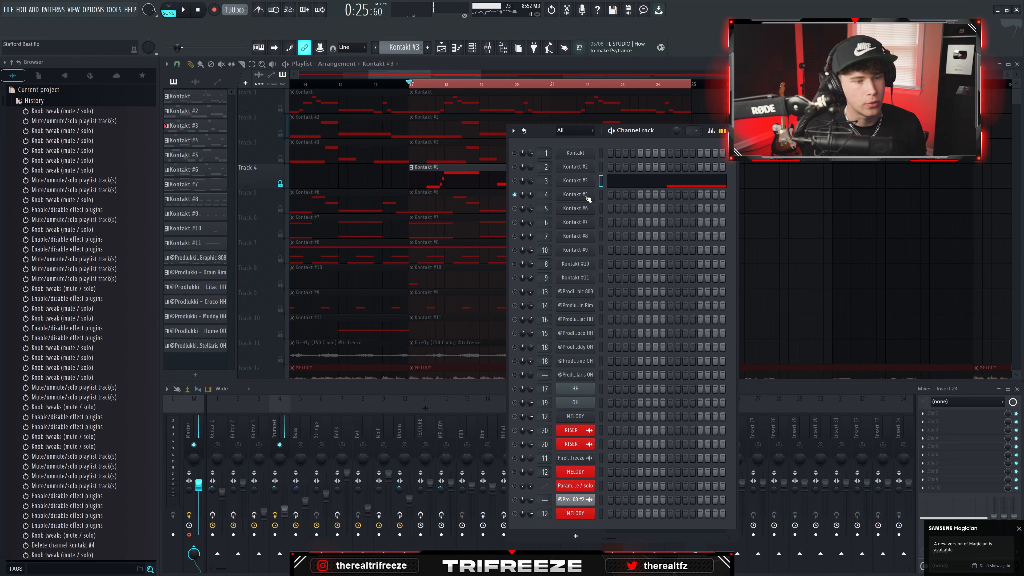
Examine the Kontakt #5 trumpet melody in the piano roll and return to the channel rack.
{"action": "left_click", "coordinate": [588, 196]}
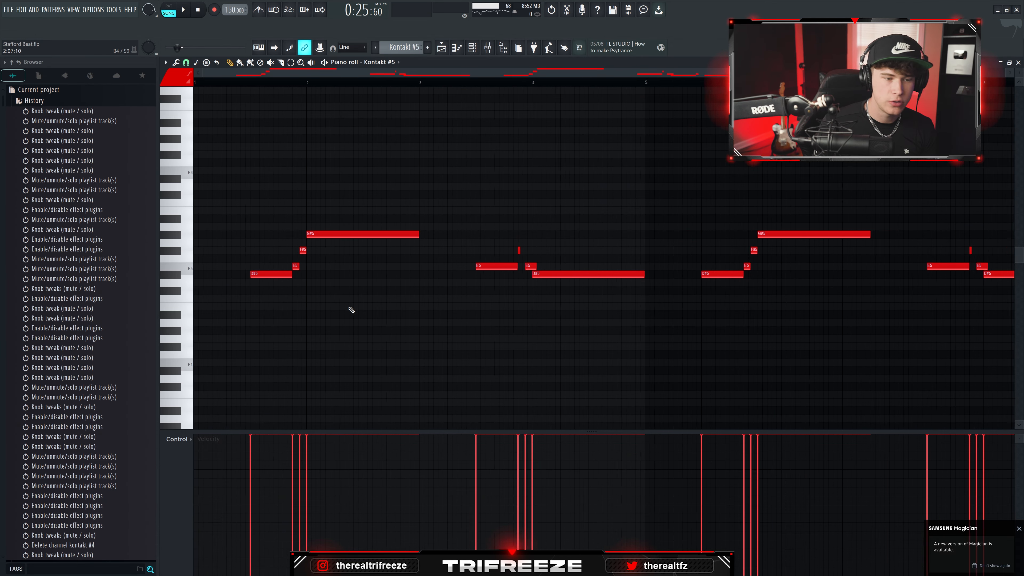
{"action": "scroll", "coordinate": [351, 310], "scroll_direction": "up", "scroll_amount": 3}
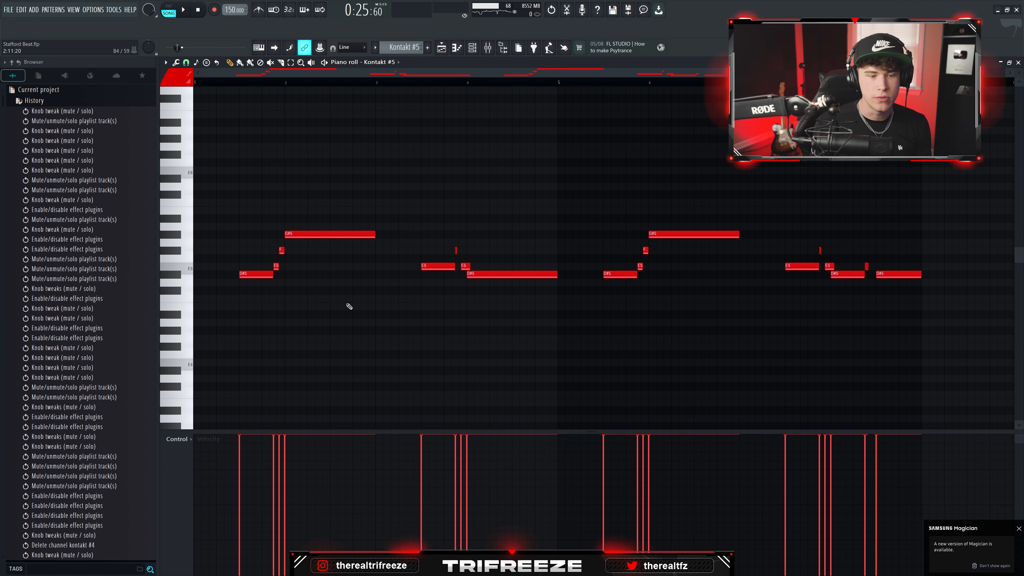
{"action": "scroll", "coordinate": [380, 248], "scroll_direction": "down", "scroll_amount": 3}
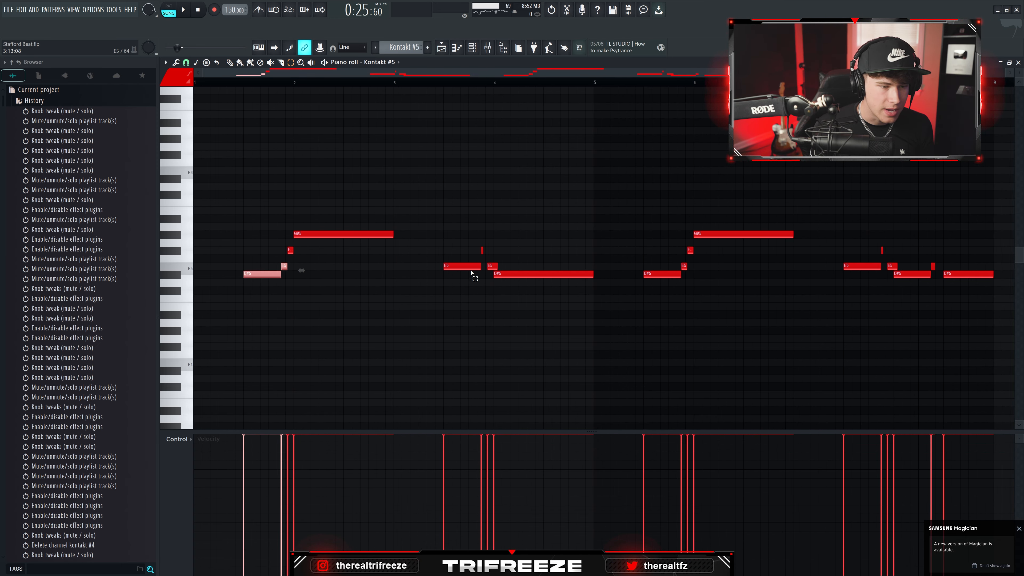
{"action": "left_click", "coordinate": [1018, 63]}
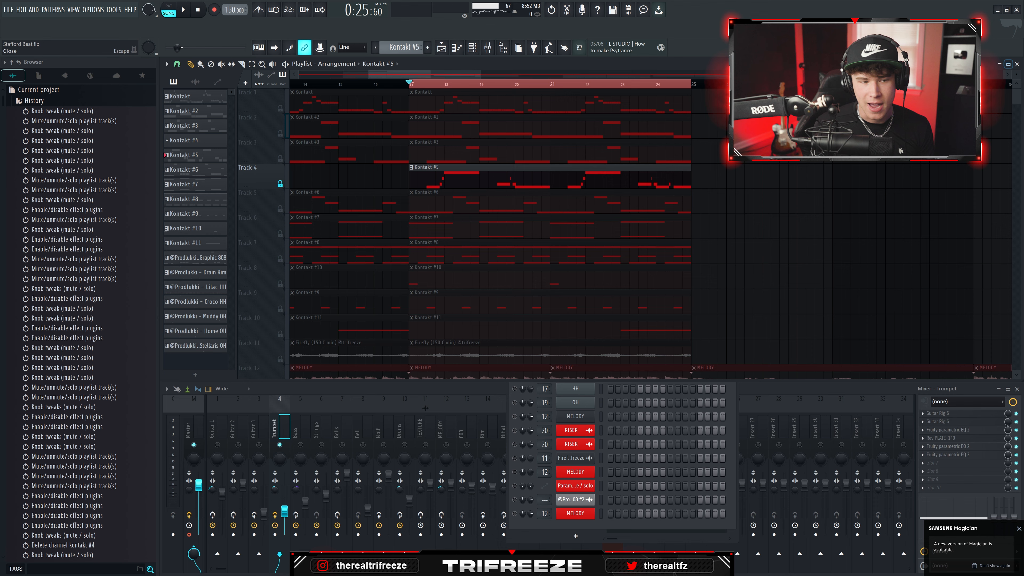
{"action": "double_click", "coordinate": [422, 177]}
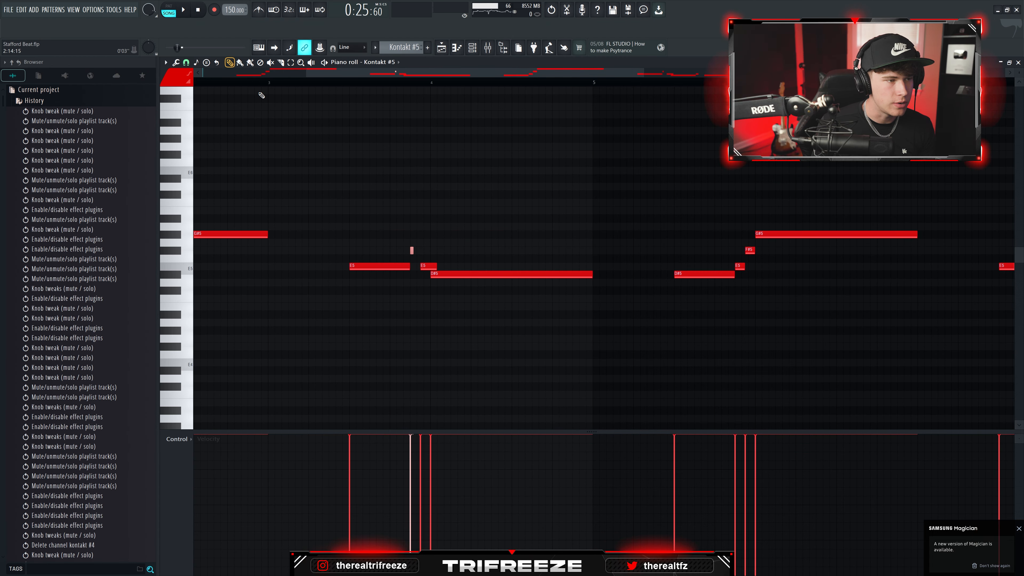
{"action": "scroll", "coordinate": [439, 262], "scroll_direction": "up", "scroll_amount": 2}
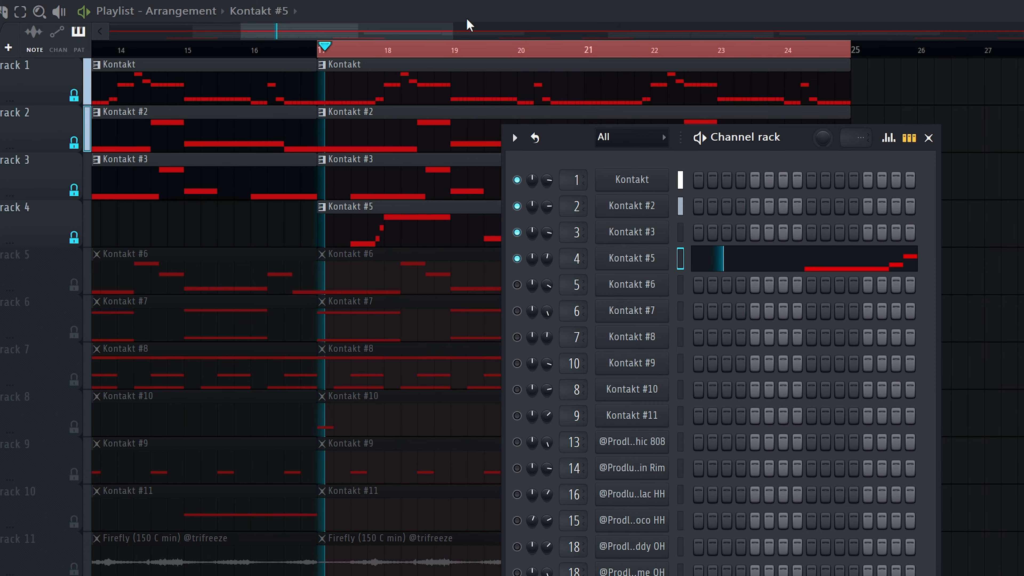
{"action": "key", "text": "F6"}
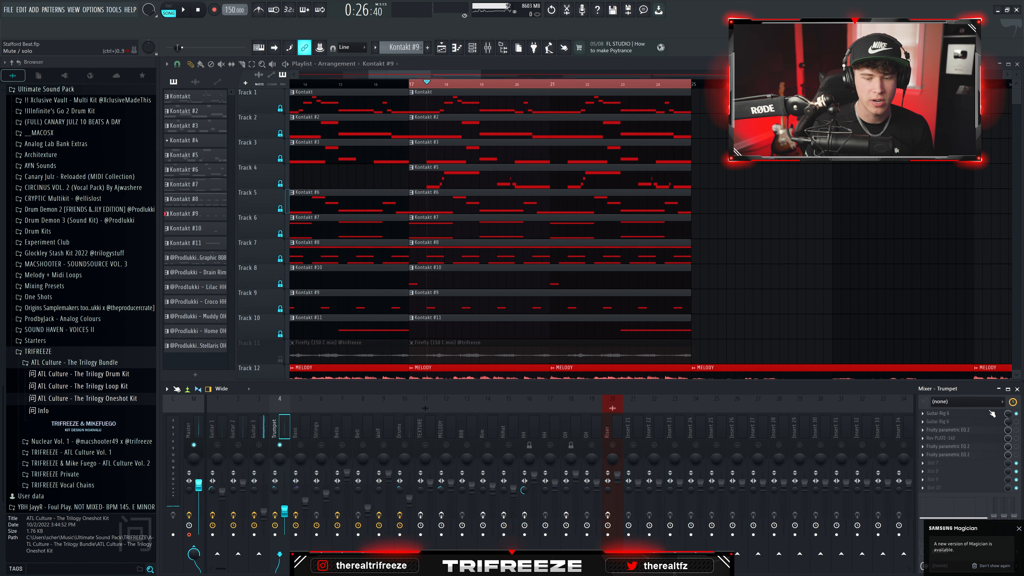
View the first Guitar Rig 6 on the Trumpet track, and enable and view the second one with its Granular Joy preset.
{"action": "left_click", "coordinate": [992, 414]}
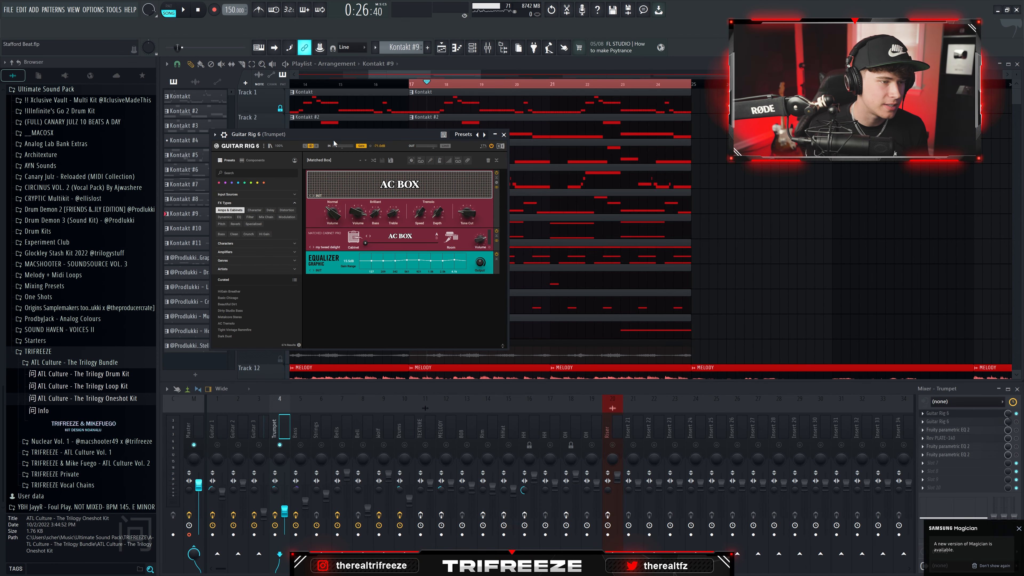
{"action": "left_click_drag", "start_coordinate": [334, 140], "coordinate": [689, 146]}
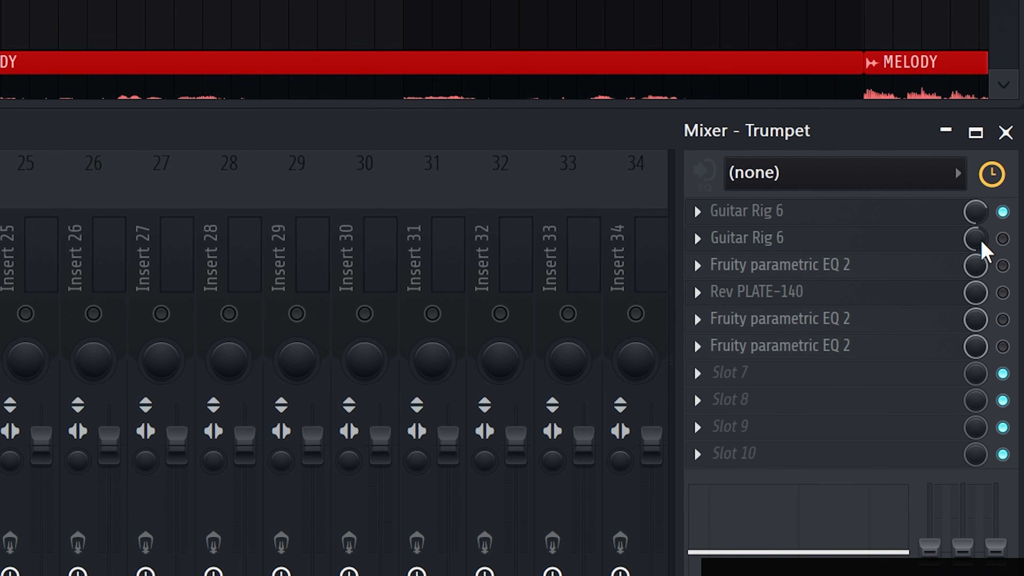
{"action": "left_click", "coordinate": [1002, 239]}
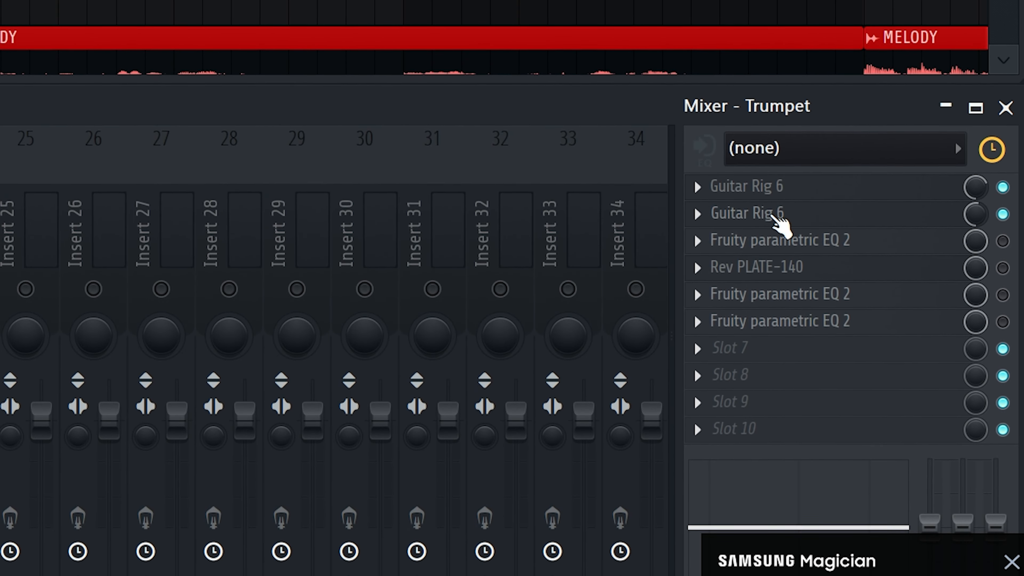
{"action": "left_click", "coordinate": [780, 220]}
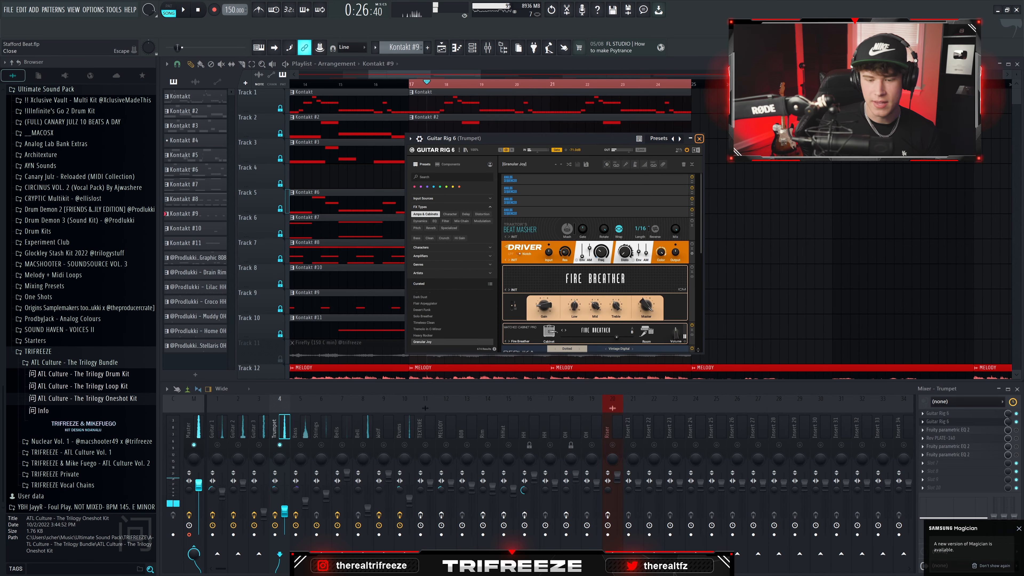
{"action": "left_click", "coordinate": [699, 139]}
Enable Rev PLATE-140 on the Trumpet track and review it together with the track's Fruity parametric EQ 2 effects.
{"action": "left_click", "coordinate": [959, 430]}
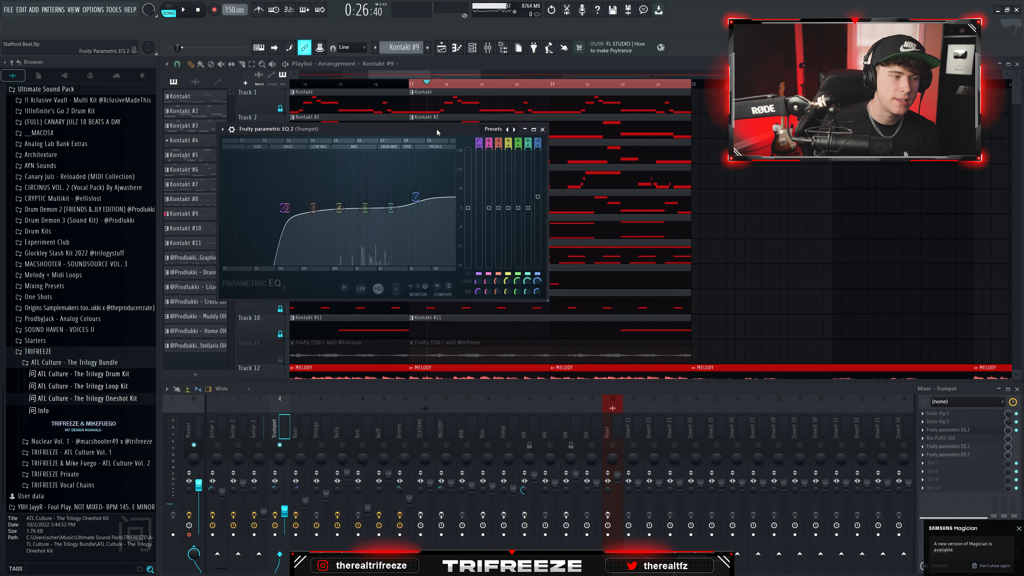
{"action": "left_click", "coordinate": [543, 130]}
{"action": "left_click", "coordinate": [947, 447]}
{"action": "left_click", "coordinate": [948, 438]}
{"action": "left_click", "coordinate": [1016, 438]}
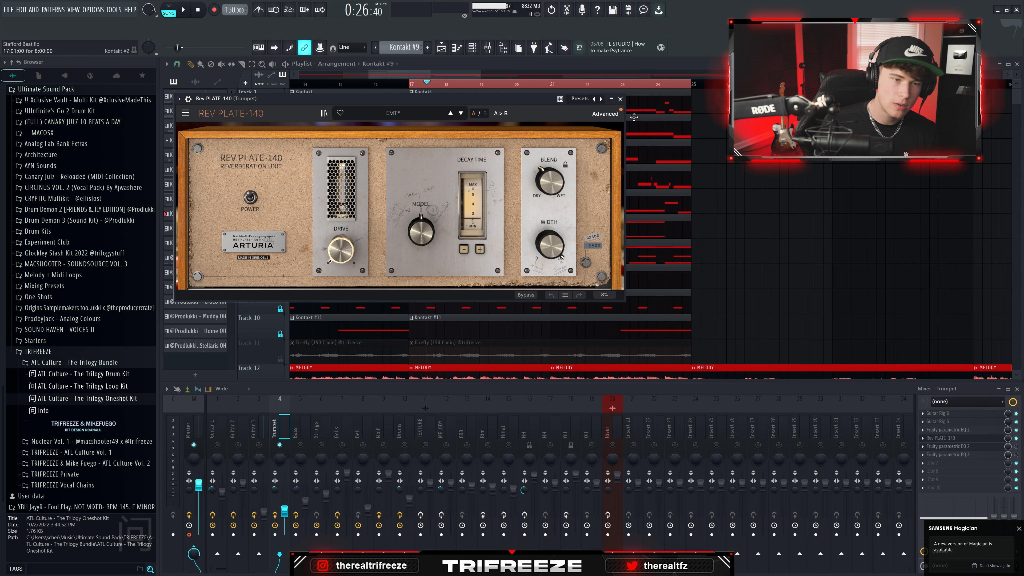
{"action": "left_click", "coordinate": [617, 99]}
{"action": "left_click", "coordinate": [510, 110]}
{"action": "left_click", "coordinate": [965, 455]}
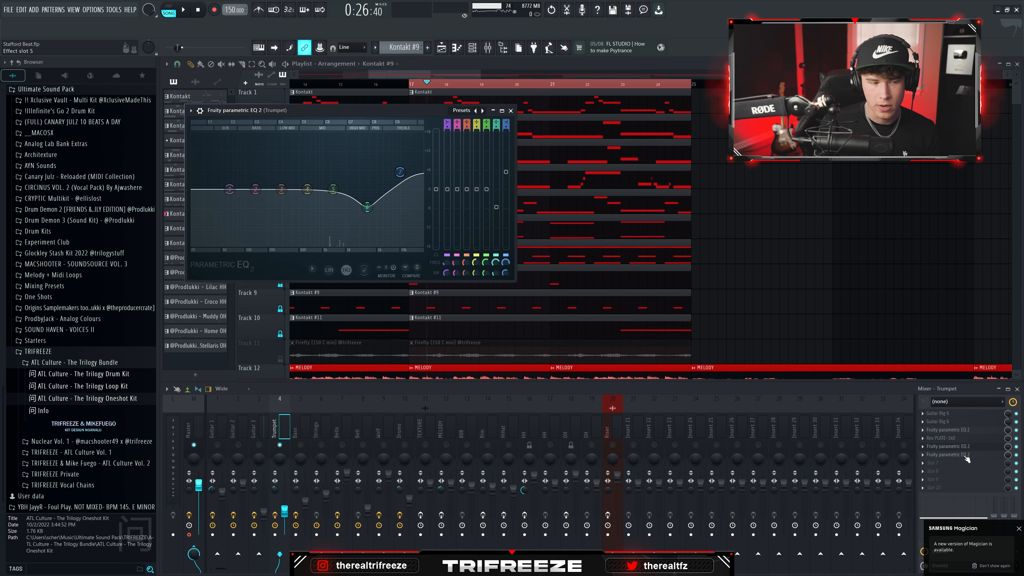
{"action": "left_click_drag", "start_coordinate": [566, 149], "coordinate": [758, 202]}
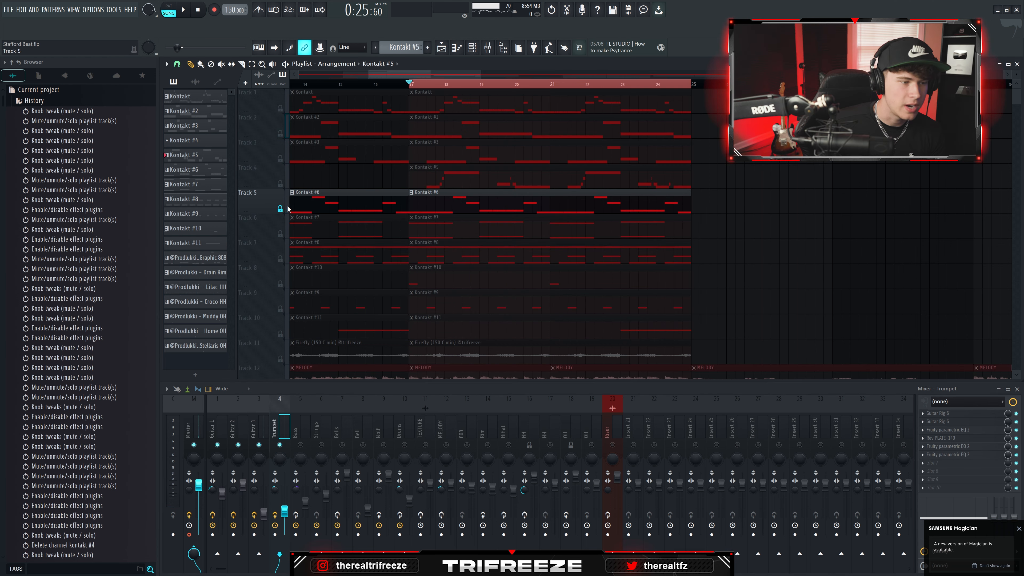
Examine the Kontakt #6 bass notes in the piano roll and close it.
{"action": "left_click", "coordinate": [471, 48]}
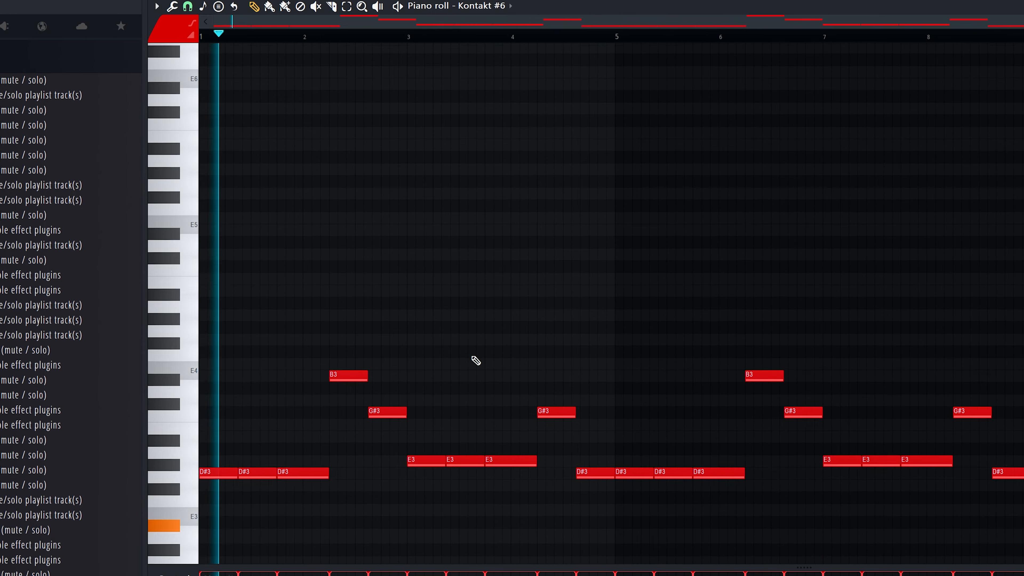
{"action": "scroll", "coordinate": [472, 356], "scroll_direction": "down", "scroll_amount": 4}
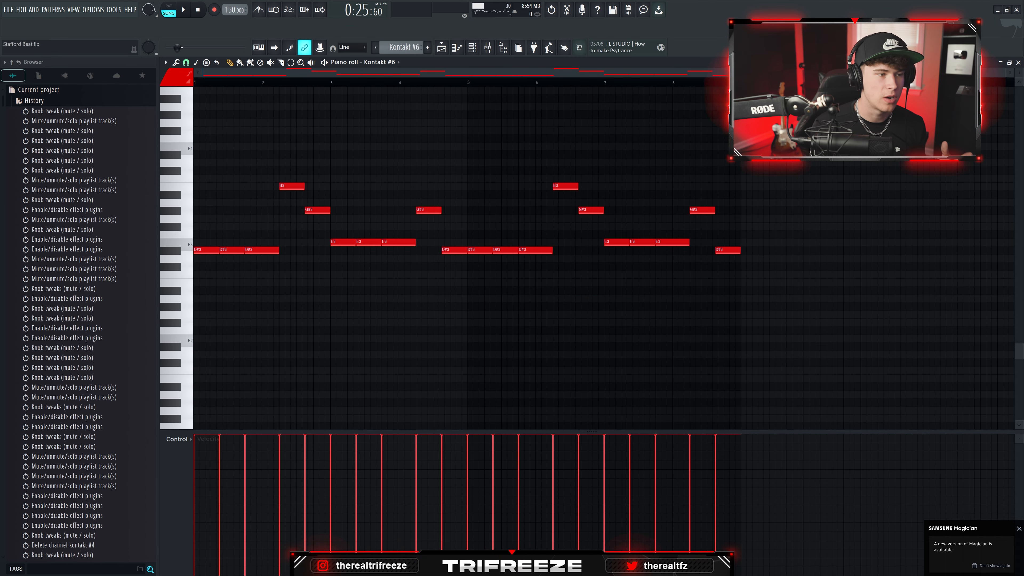
{"action": "left_click", "coordinate": [1020, 63]}
Collapse the Current project section of the browser and bring the TRIFREEZE folder under Ultimate Sound Pack into view.
{"action": "scroll", "coordinate": [128, 144], "scroll_direction": "down", "scroll_amount": 3}
{"action": "scroll", "coordinate": [121, 137], "scroll_direction": "up", "scroll_amount": 3}
{"action": "left_click", "coordinate": [43, 90]}
{"action": "scroll", "coordinate": [53, 325], "scroll_direction": "down", "scroll_amount": 5}
Inspect the Kontakt #6 instrument, Double Bass from Balkan Ethnic Orchestra, and play back its layer.
{"action": "left_click", "coordinate": [472, 48]}
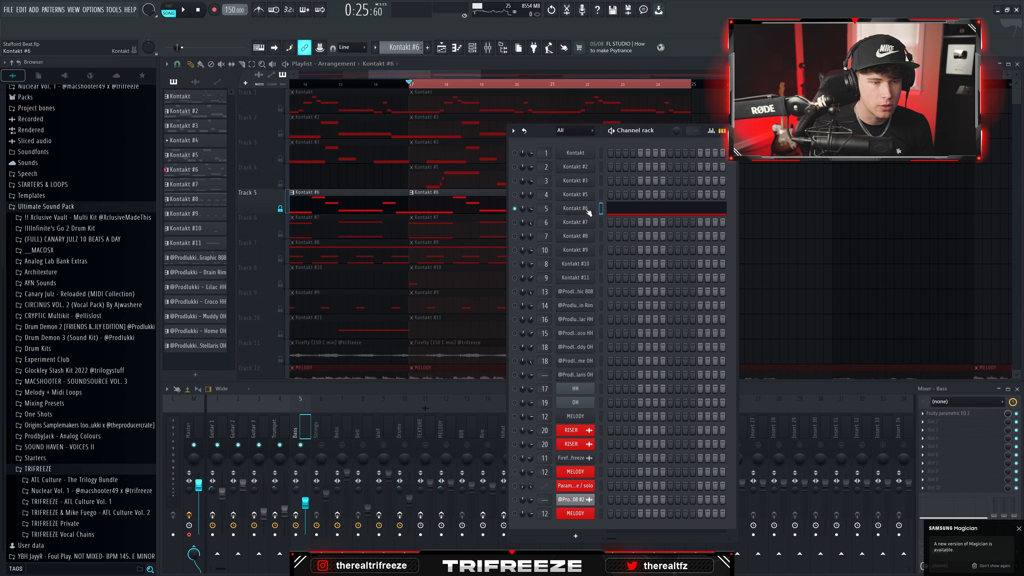
{"action": "left_click", "coordinate": [587, 208]}
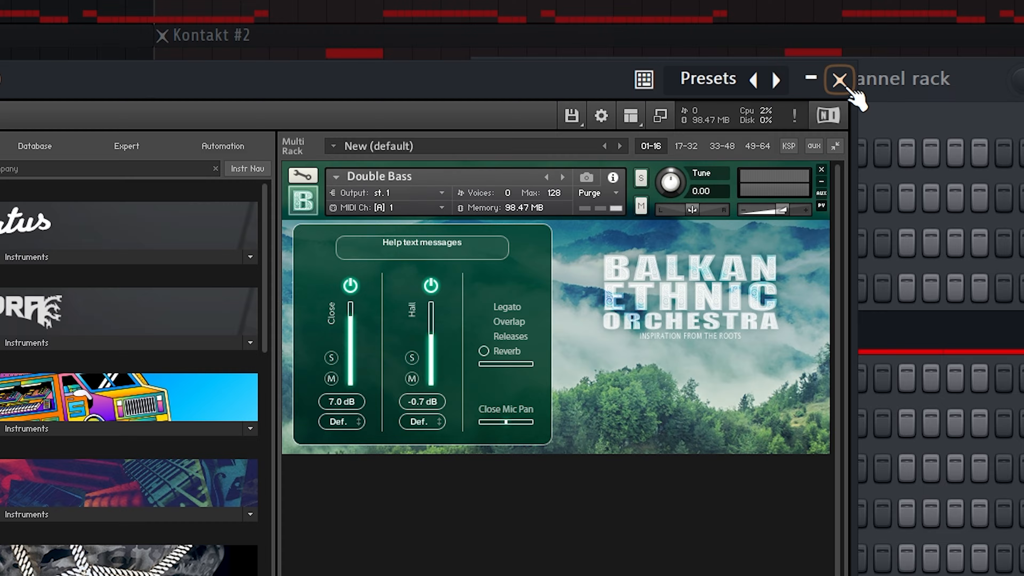
{"action": "left_click", "coordinate": [839, 79]}
{"action": "key", "text": "space"}
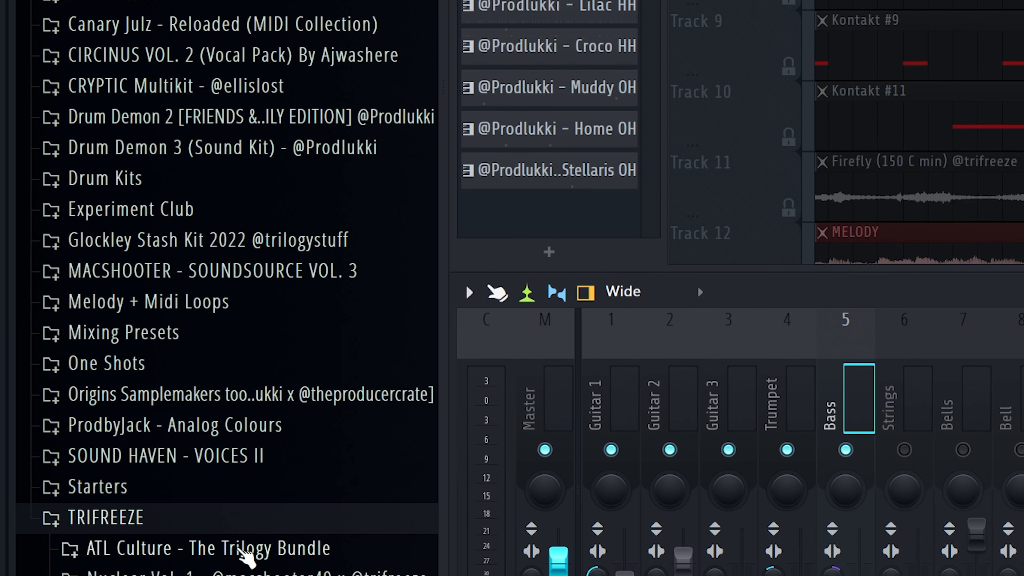
Expand ATL Culture - The Trilogy Bundle in the browser and look through its Bass one-shots, including Bass [Ivy].
{"action": "left_click", "coordinate": [241, 551]}
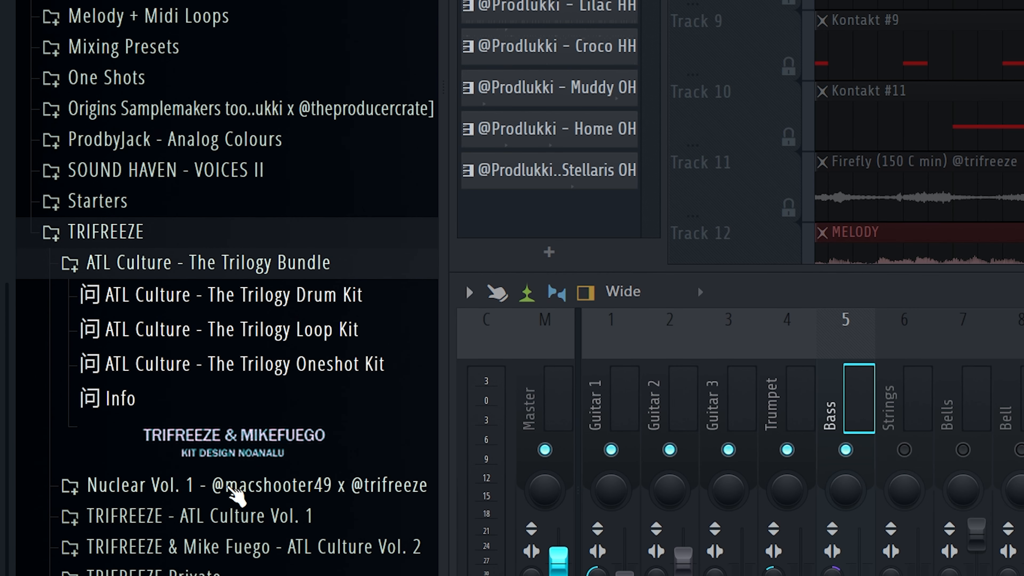
{"action": "left_click", "coordinate": [240, 252]}
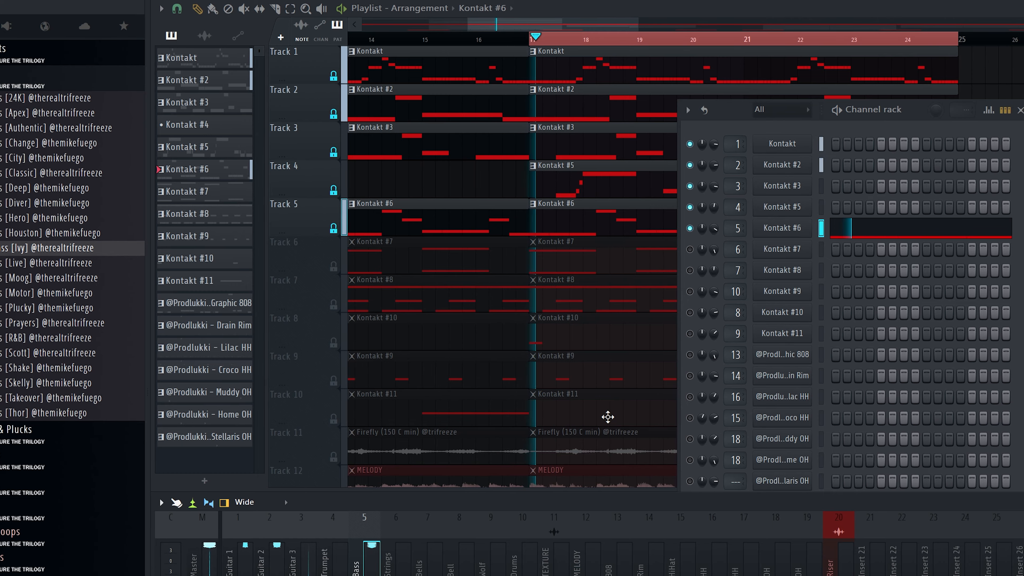
{"action": "left_click", "coordinate": [866, 229]}
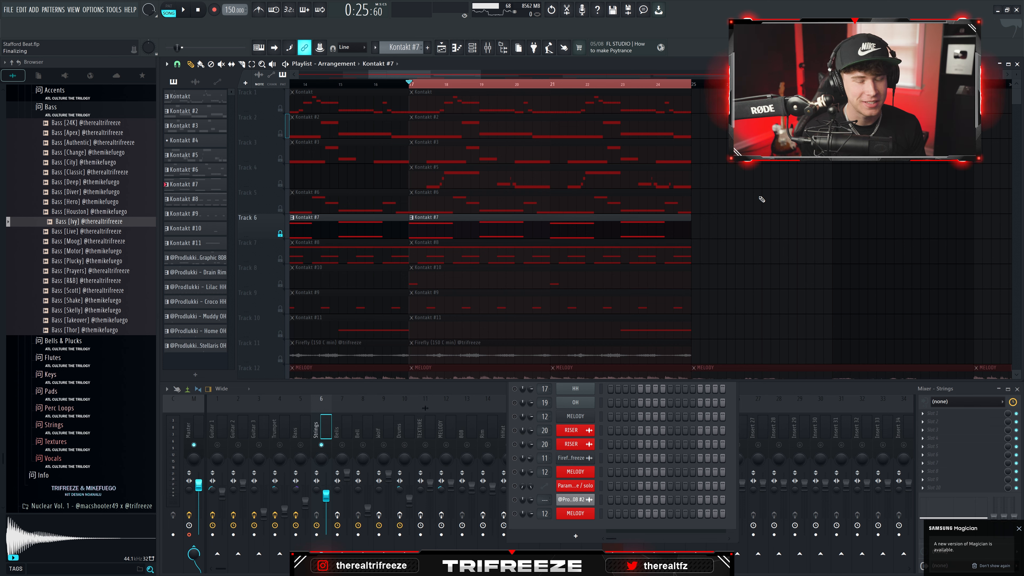
Open the Kontakt #7 strings instrument from the channel rack.
{"action": "key", "text": "F6"}
{"action": "left_click", "coordinate": [584, 223]}
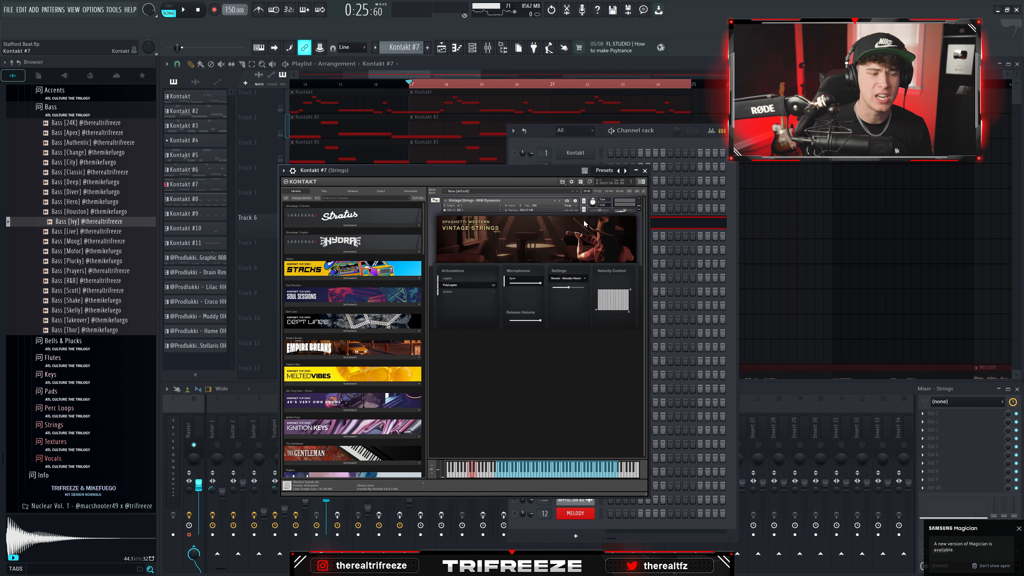
Inspect the Vintage Strings instrument of Kontakt #7 and look over that layer's notes.
{"action": "left_click_drag", "start_coordinate": [513, 169], "coordinate": [530, 143]}
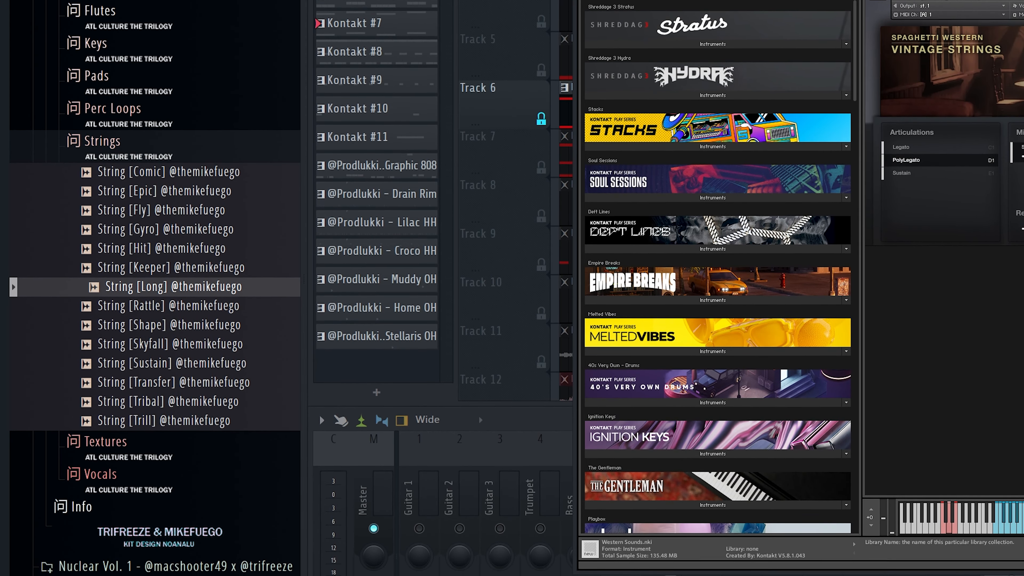
{"action": "left_click_drag", "start_coordinate": [377, 141], "coordinate": [371, 146]}
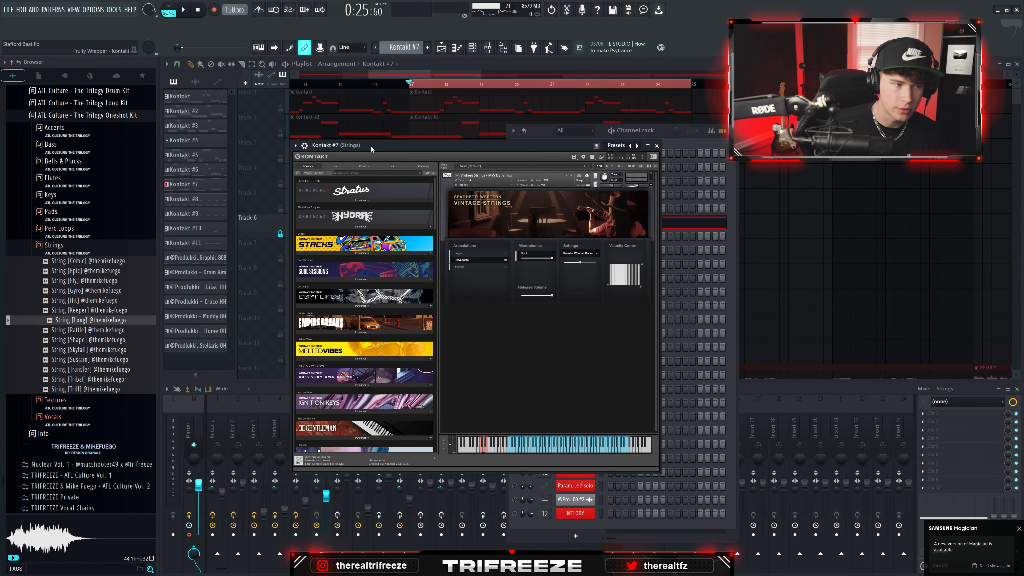
{"action": "key", "text": "F7"}
{"action": "scroll", "coordinate": [327, 194], "scroll_direction": "up", "scroll_amount": 2}
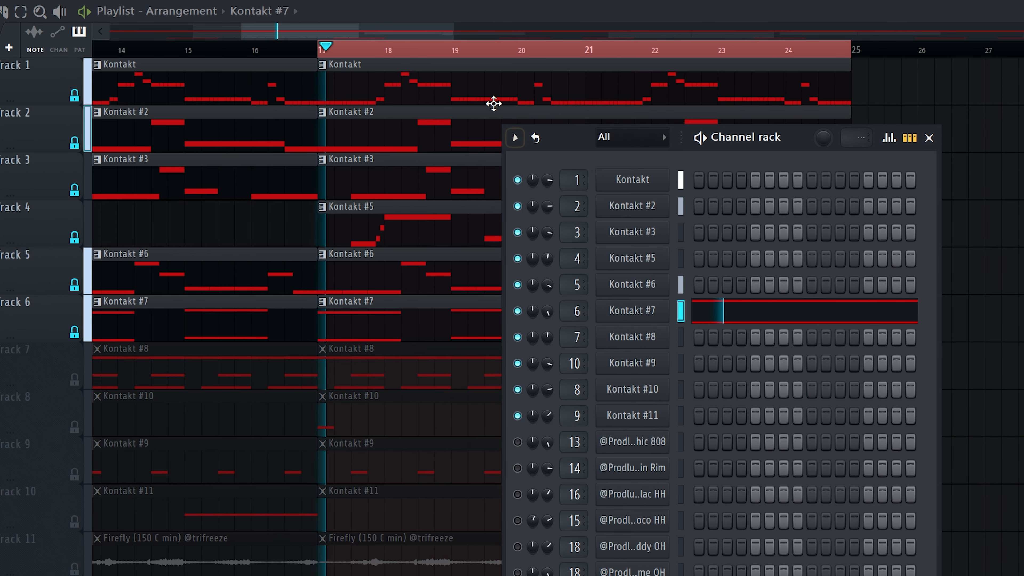
{"action": "left_click", "coordinate": [925, 137]}
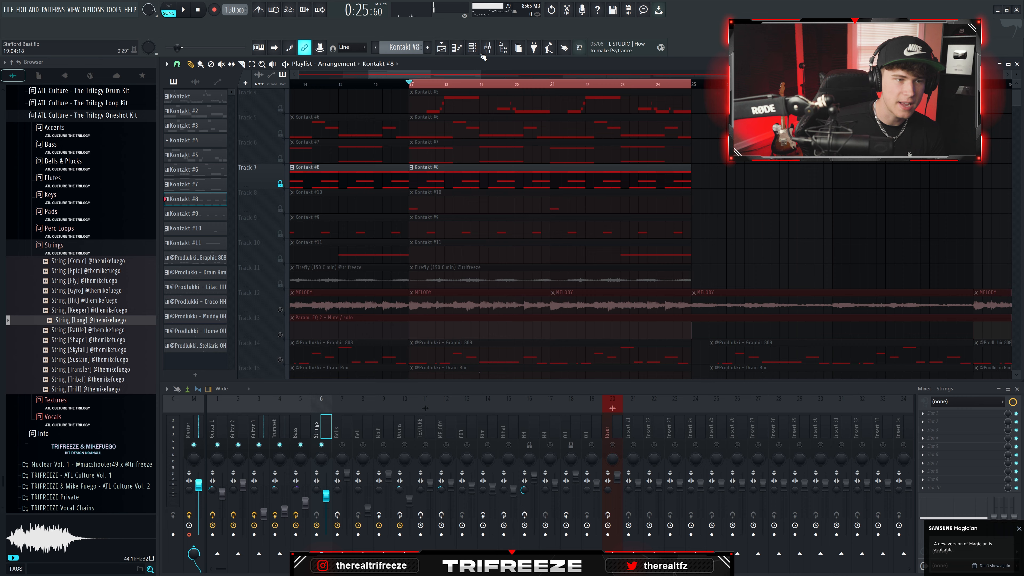
Review the Kontakt #8 notes in the piano roll and inspect its Glockenspiel instrument.
{"action": "left_click", "coordinate": [480, 50]}
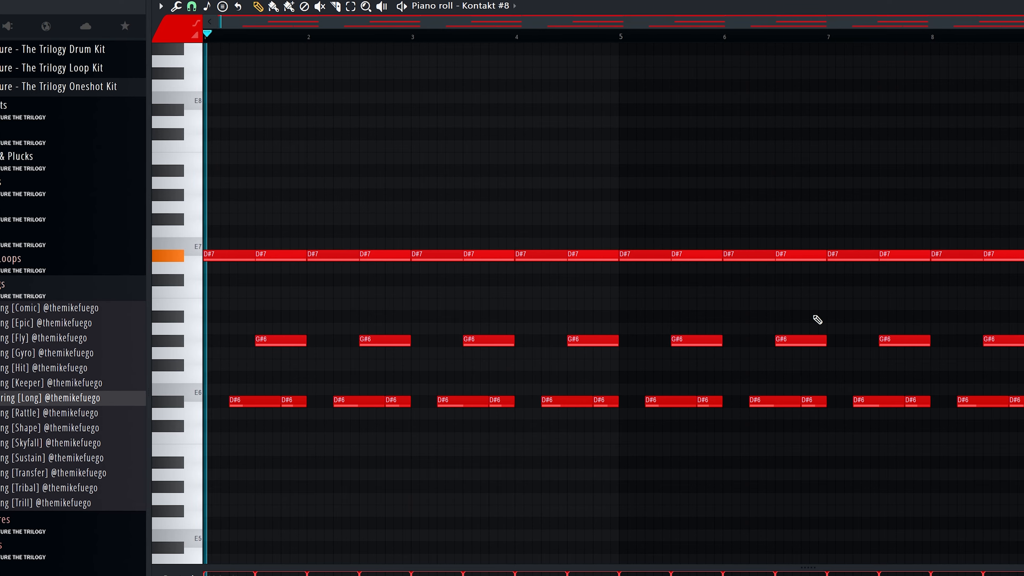
{"action": "scroll", "coordinate": [823, 304], "scroll_direction": "down", "scroll_amount": 1}
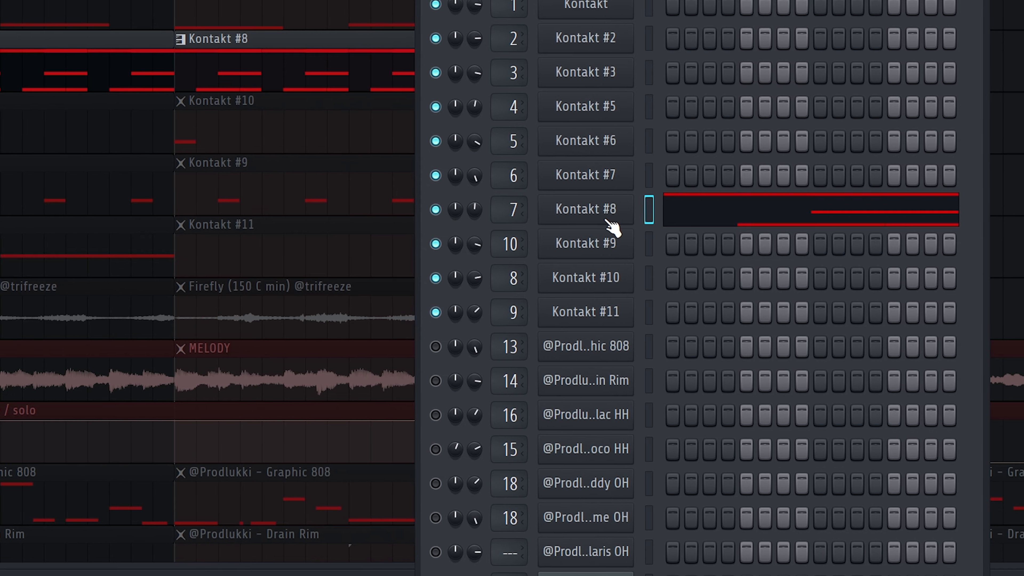
{"action": "left_click", "coordinate": [609, 222]}
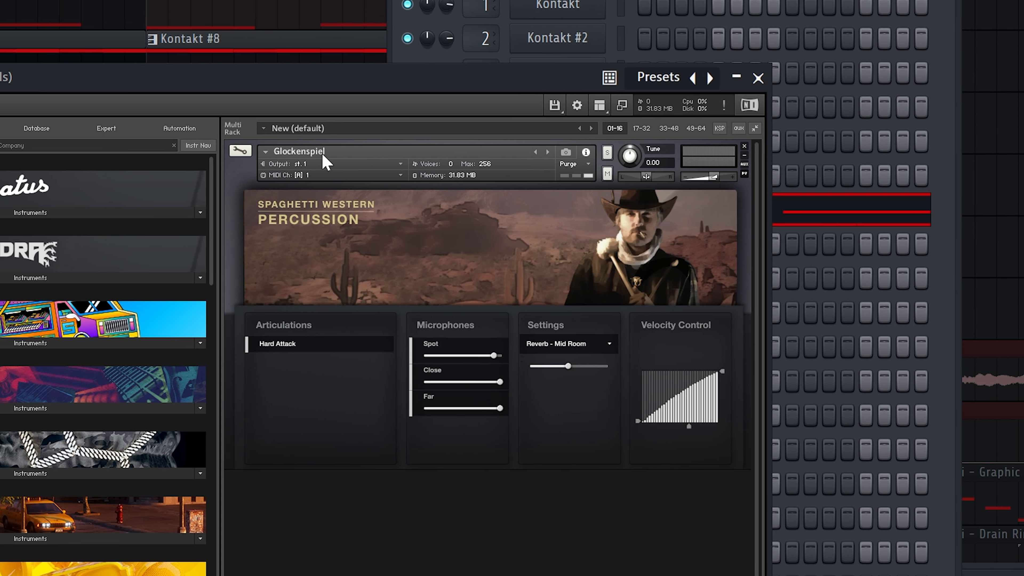
{"action": "left_click", "coordinate": [777, 78]}
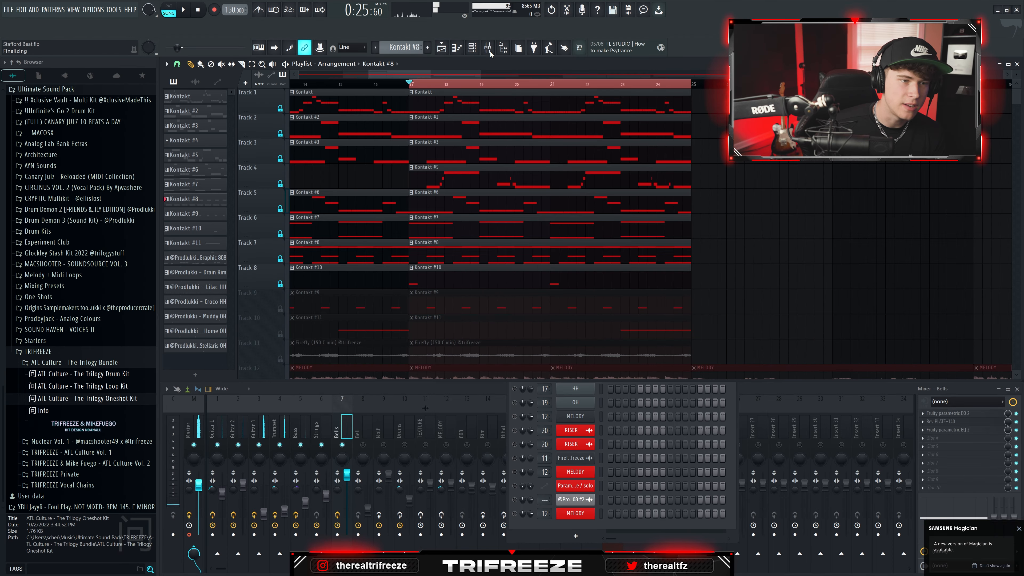
Inspect the Kontakt #10 instrument, Tubular Bells, and play back its layer.
{"action": "left_click", "coordinate": [487, 47]}
{"action": "left_click", "coordinate": [575, 467]}
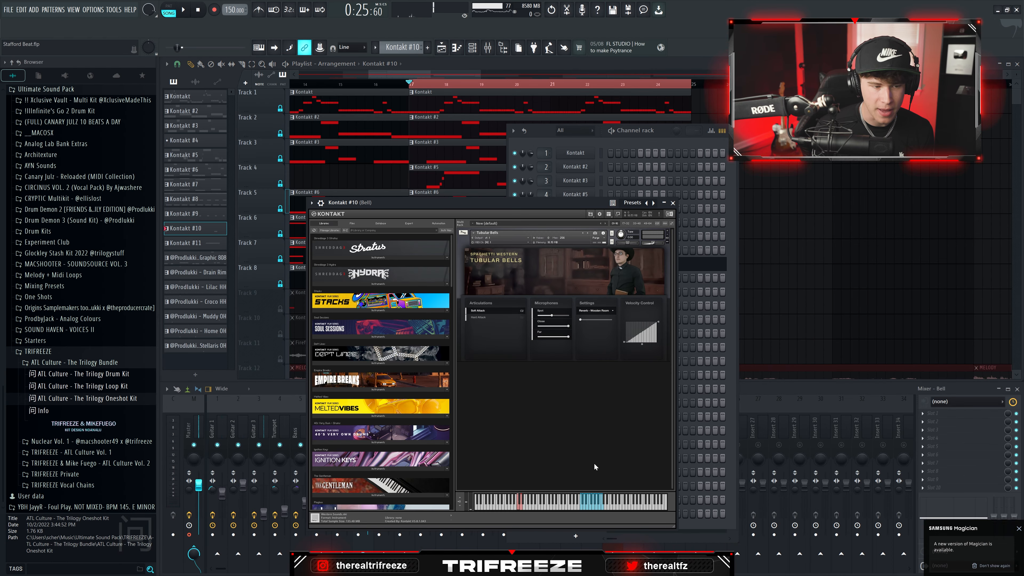
{"action": "left_click", "coordinate": [475, 50]}
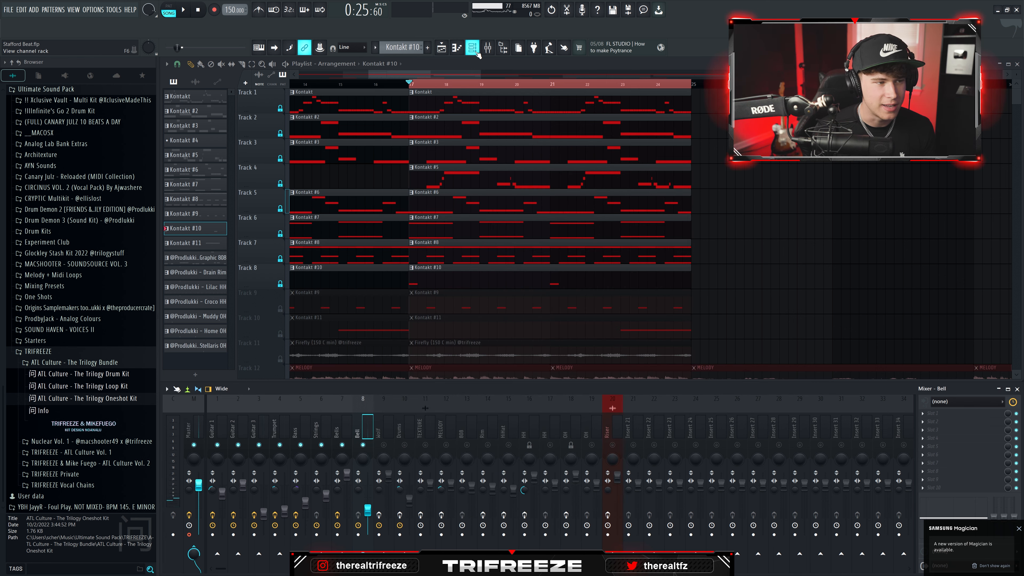
{"action": "key", "text": "space"}
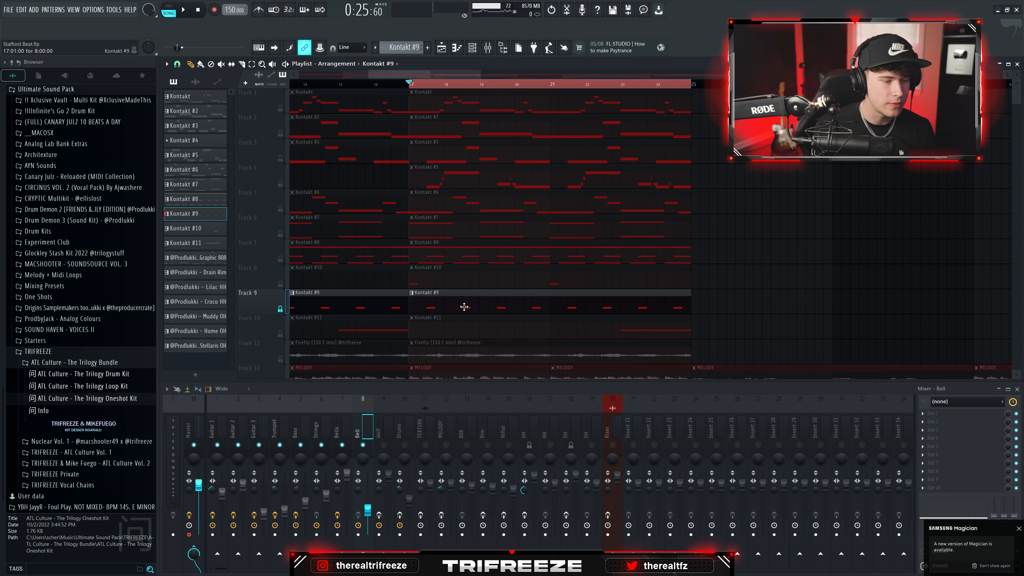
Review the notes of the Kontakt #9 drum layer in the piano roll and return to the playlist.
{"action": "double_click", "coordinate": [465, 307]}
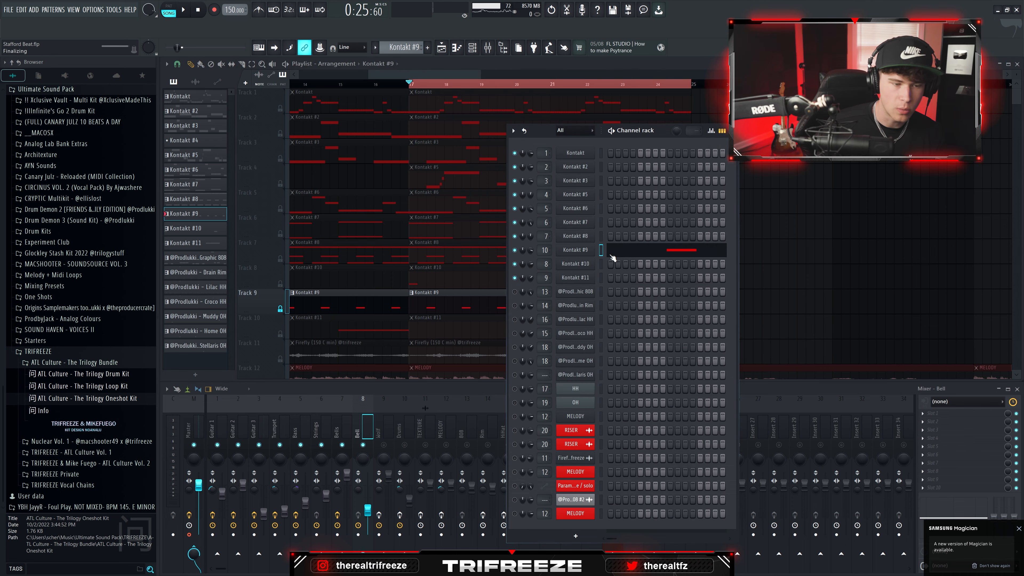
{"action": "left_click", "coordinate": [613, 254]}
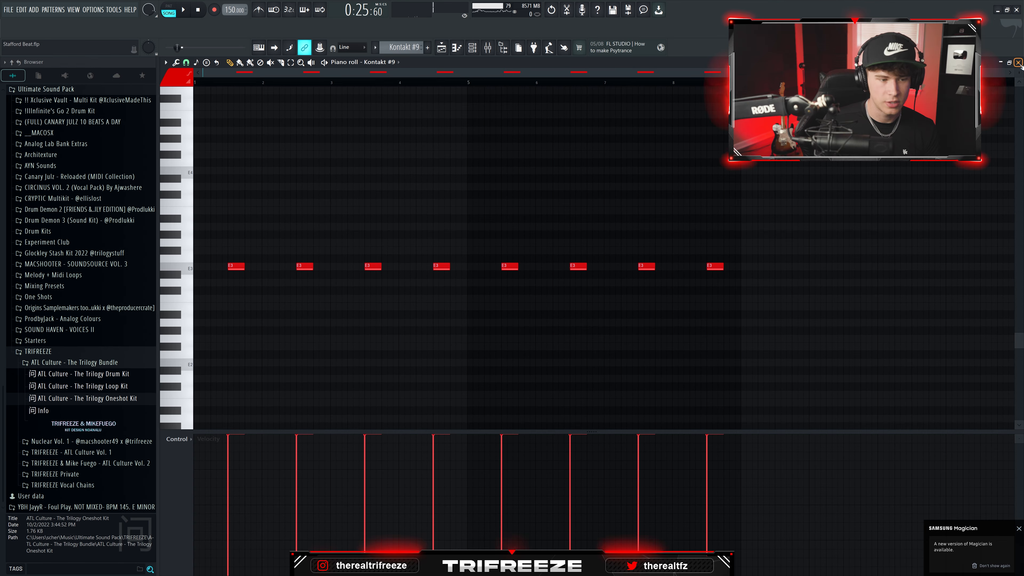
{"action": "left_click", "coordinate": [1017, 64]}
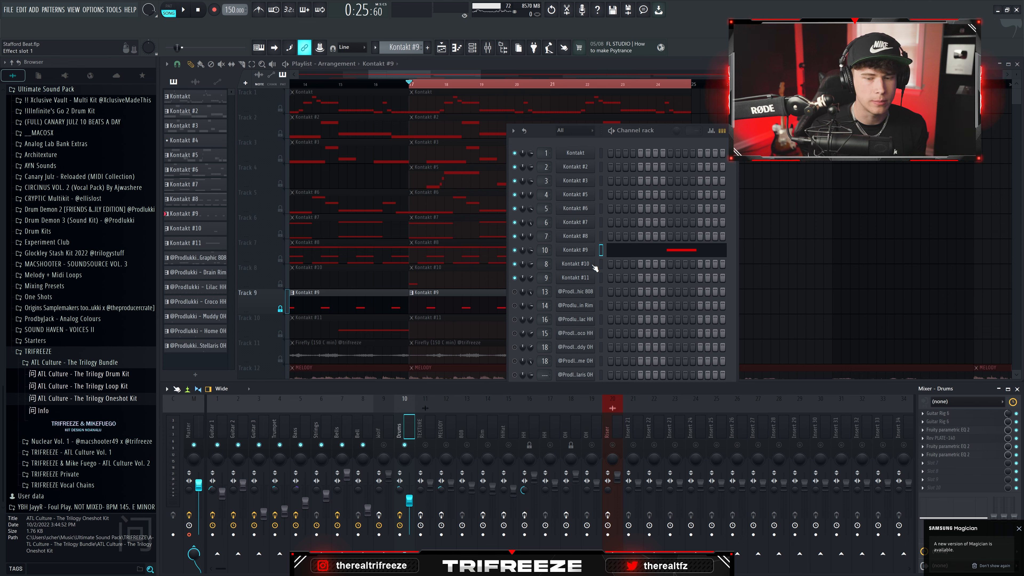
Play back the Kontakt #11 layer and inspect its instrument from the channel rack.
{"action": "left_click", "coordinate": [183, 10]}
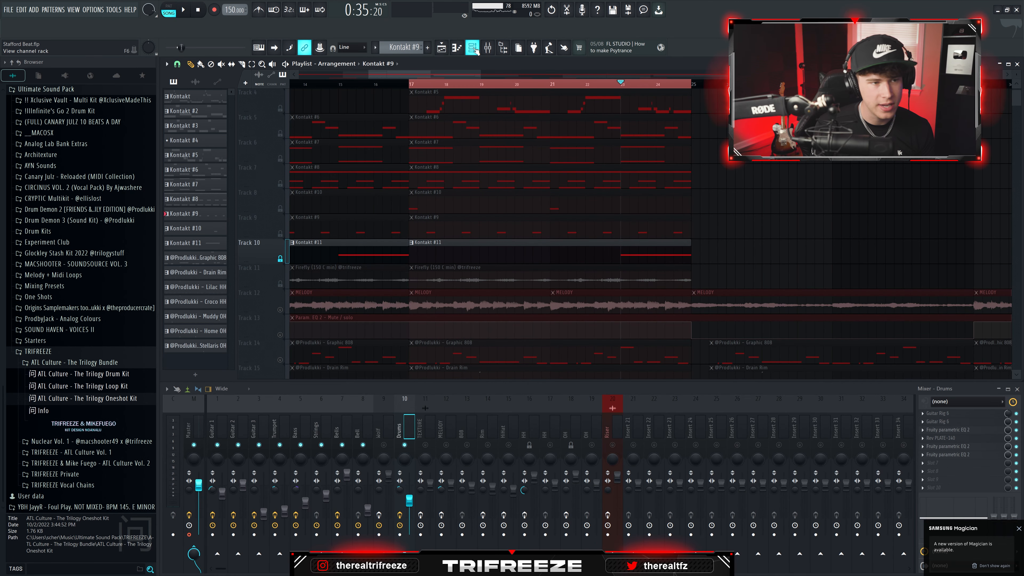
{"action": "left_click", "coordinate": [475, 49]}
{"action": "left_click", "coordinate": [382, 431]}
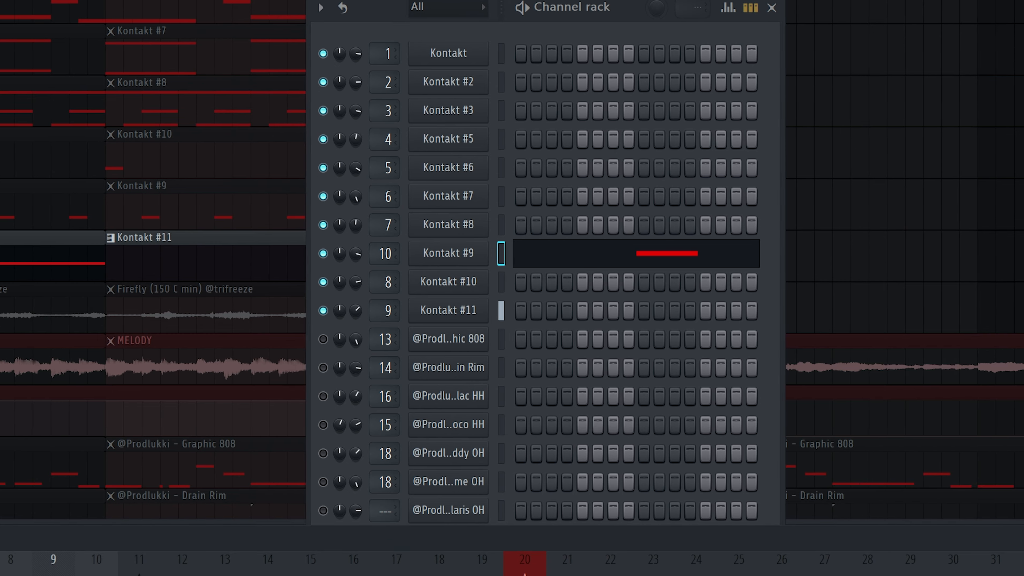
{"action": "left_click", "coordinate": [474, 48]}
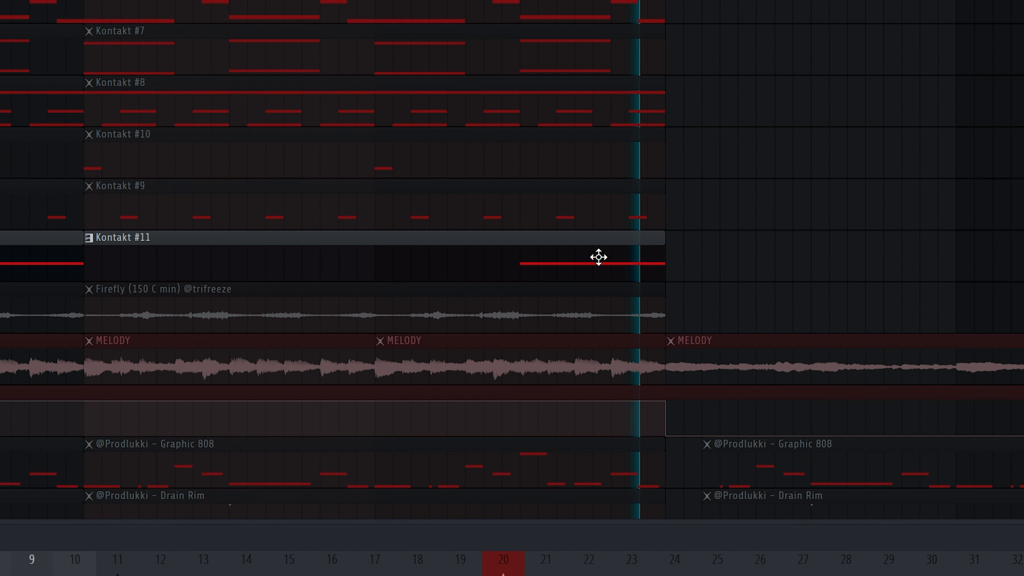
{"action": "left_click", "coordinate": [473, 48]}
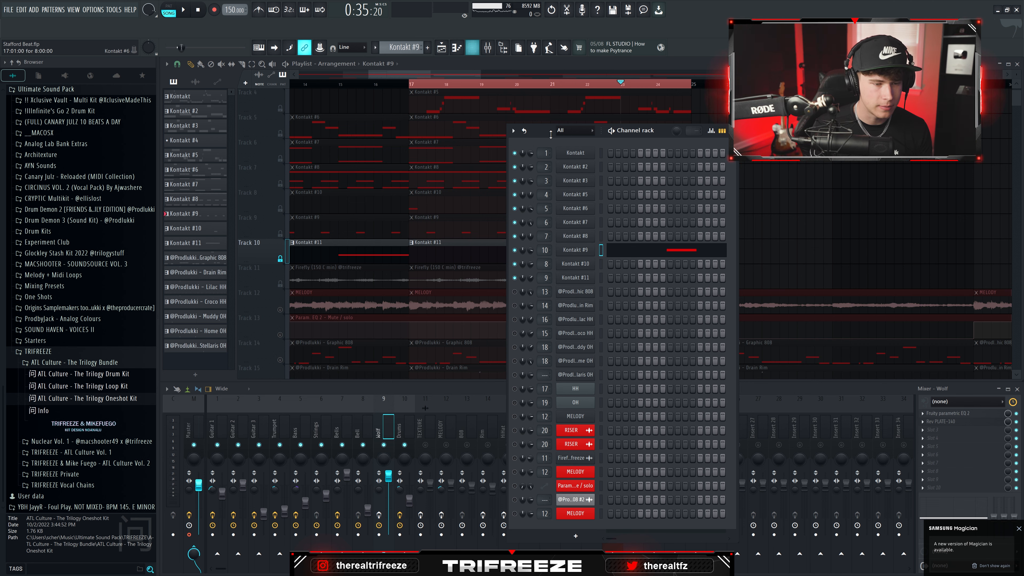
{"action": "left_click", "coordinate": [590, 263]}
{"action": "left_click", "coordinate": [673, 203]}
Inspect the Rev PLATE-140 reverb on the Wolf mixer track and close it.
{"action": "left_click", "coordinate": [487, 524]}
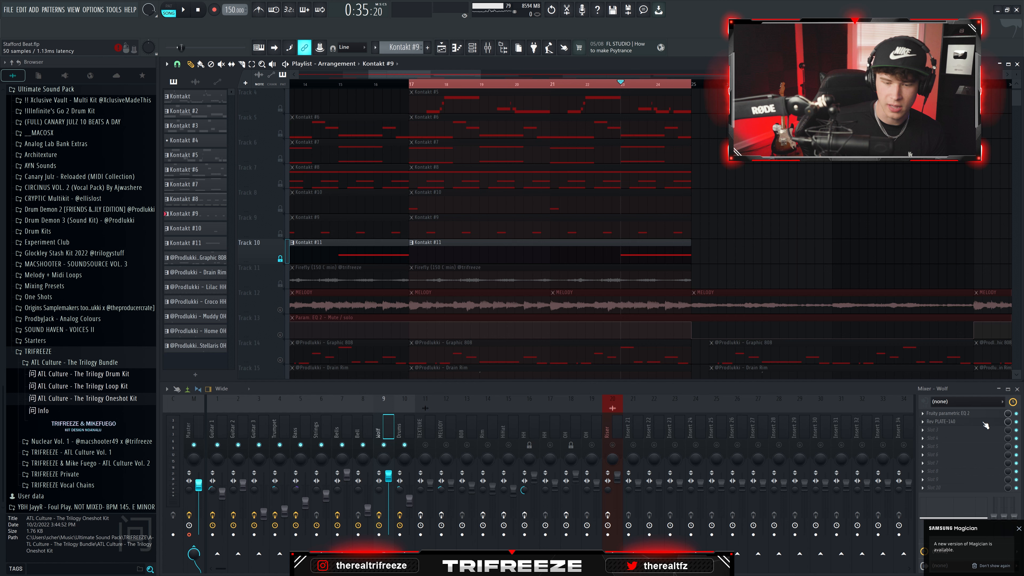
{"action": "left_click", "coordinate": [753, 327]}
{"action": "left_click", "coordinate": [511, 110]}
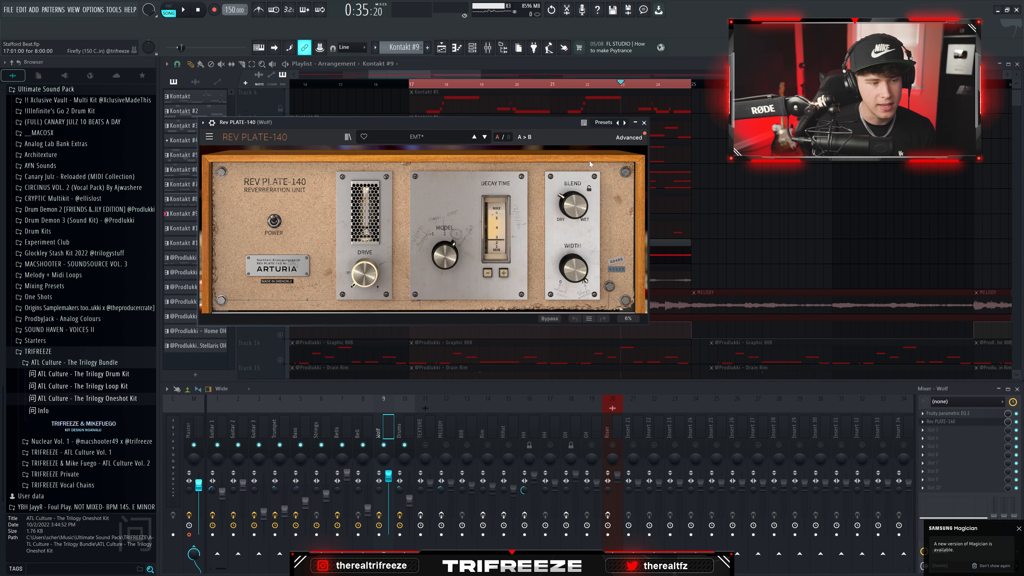
{"action": "left_click", "coordinate": [644, 122]}
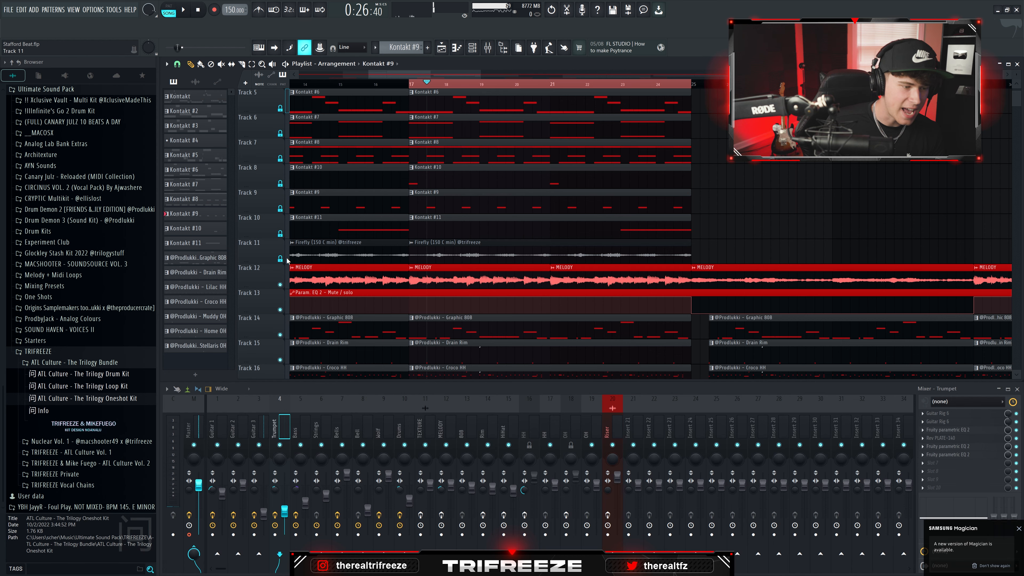
Inspect the sample settings of the Firefly (150 C min) texture audio clip on Track 11.
{"action": "double_click", "coordinate": [458, 244]}
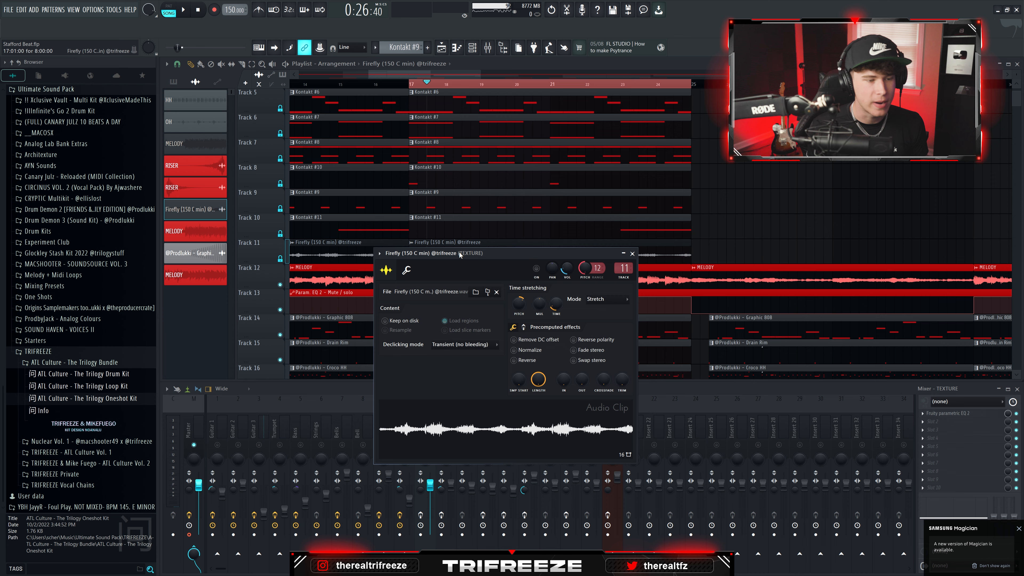
{"action": "left_click_drag", "start_coordinate": [460, 255], "coordinate": [454, 172]}
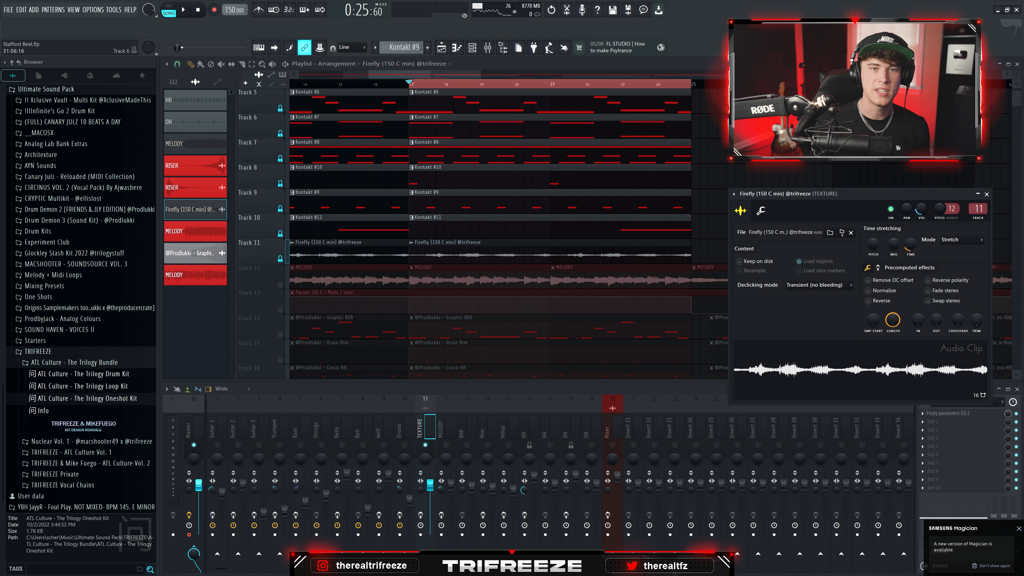
{"action": "left_click", "coordinate": [987, 194]}
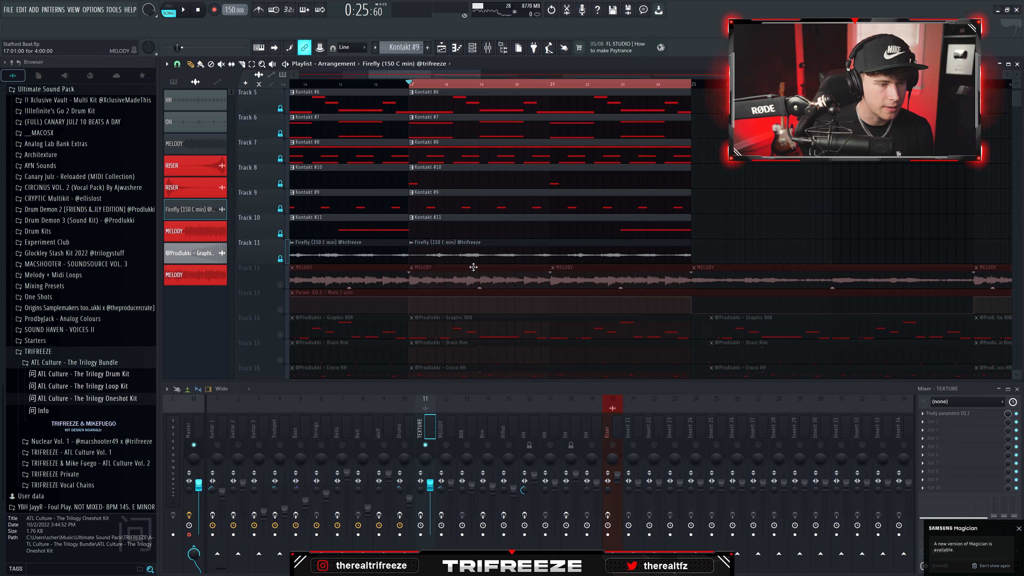
{"action": "double_click", "coordinate": [475, 255]}
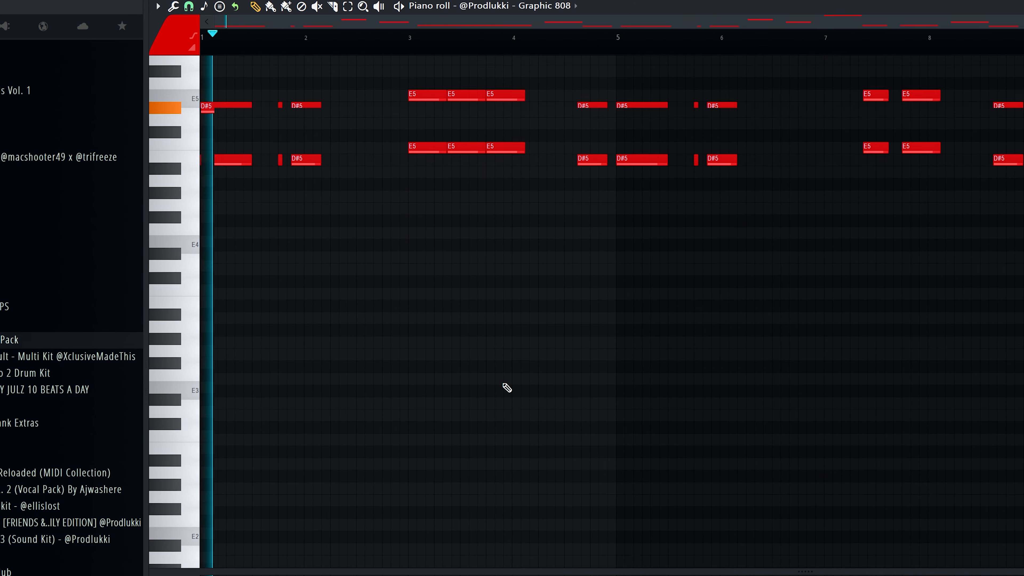
Shorten the last of the three consecutive E5 notes in the Graphic 808 pattern, ahead of the following note.
{"action": "scroll", "coordinate": [497, 388], "scroll_direction": "down", "scroll_amount": 1}
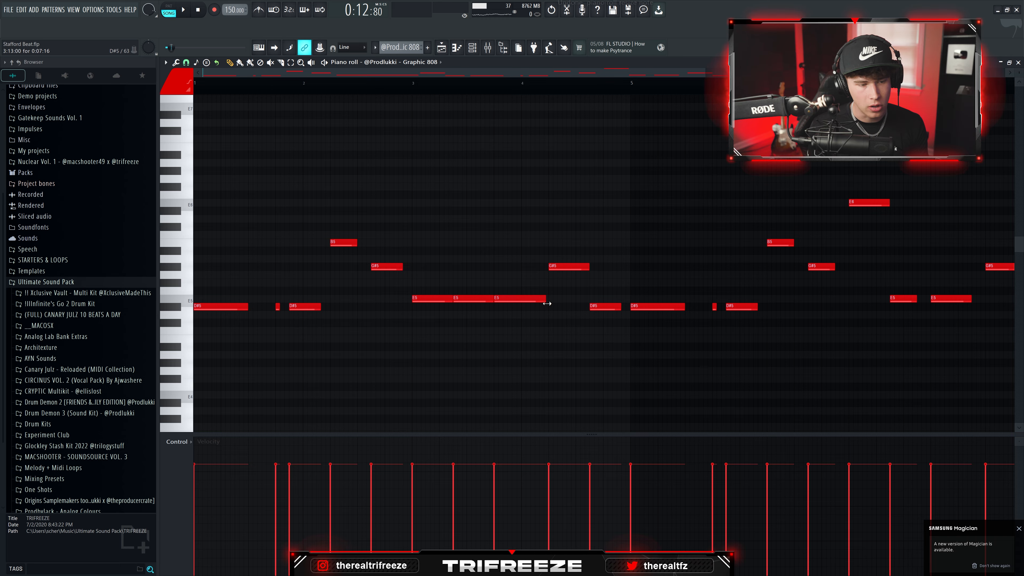
{"action": "left_click_drag", "start_coordinate": [547, 302], "coordinate": [534, 303]}
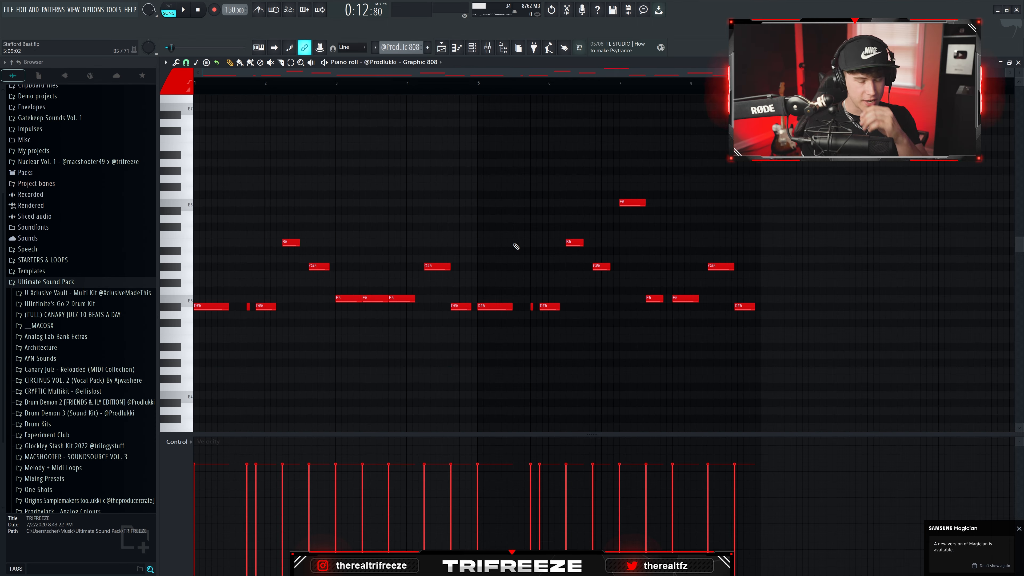
{"action": "key", "text": "Escape"}
Open the Graphic 808 channel settings from the channel rack and look through them.
{"action": "left_click", "coordinate": [472, 47]}
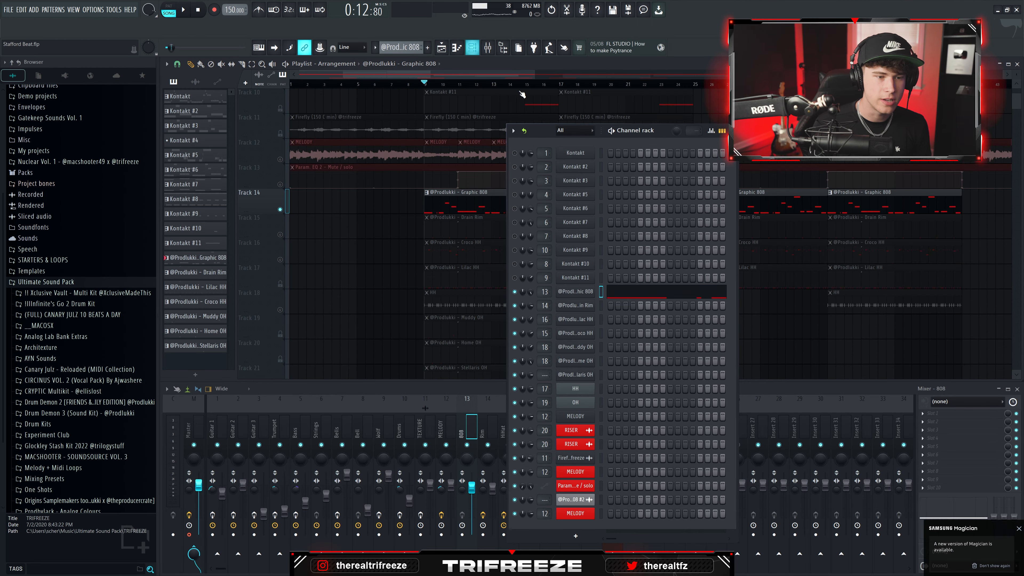
{"action": "left_click", "coordinate": [575, 292]}
{"action": "left_click_drag", "start_coordinate": [315, 143], "coordinate": [326, 149]}
{"action": "left_click", "coordinate": [323, 180]}
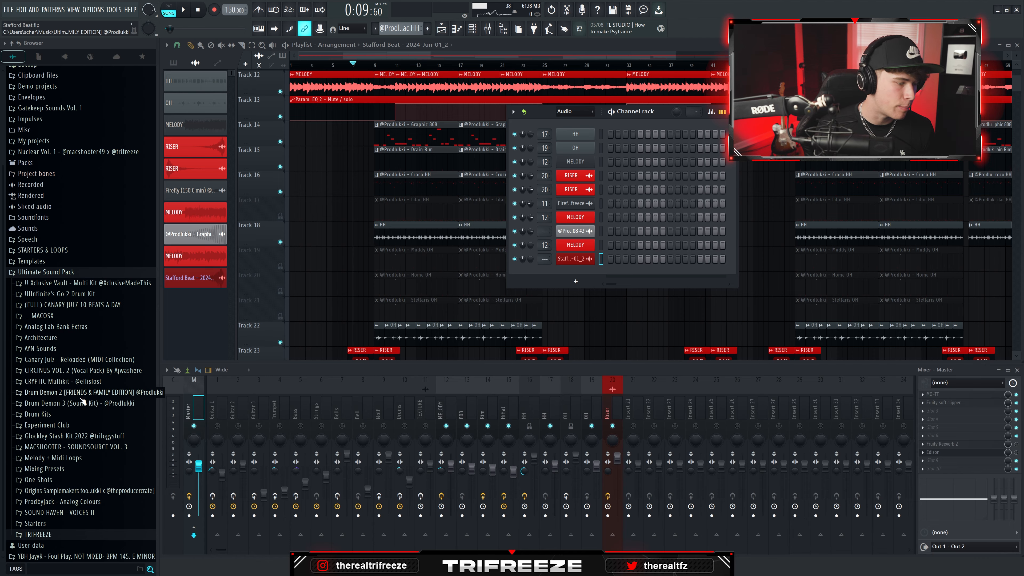
Expand Drum Demon 3 and its Bounce Theory Percloop Drumkit in the browser, and preview several HH samples, including HH 3.
{"action": "left_click", "coordinate": [81, 404]}
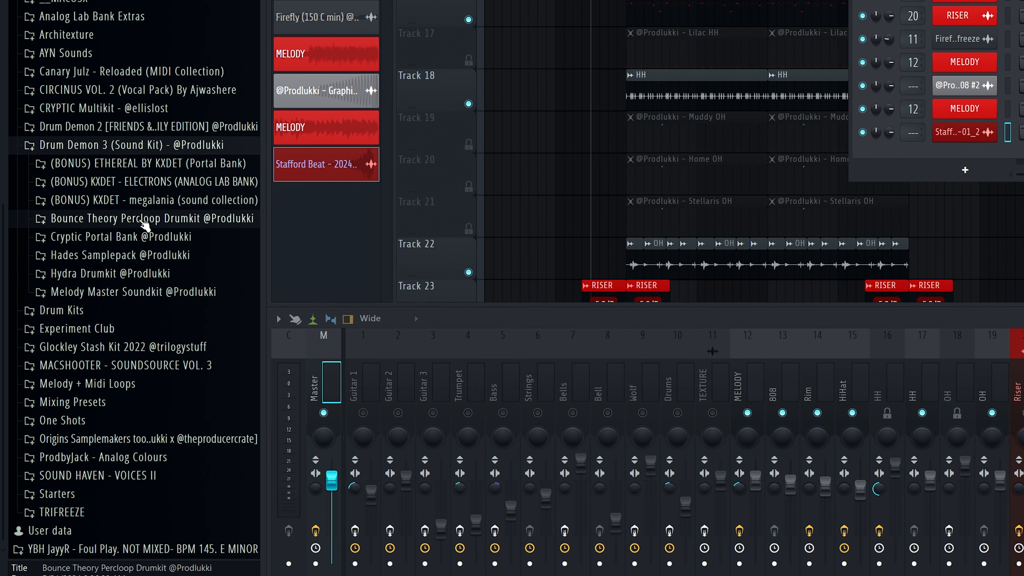
{"action": "left_click", "coordinate": [91, 447]}
{"action": "left_click", "coordinate": [98, 241]}
{"action": "left_click", "coordinate": [117, 287]}
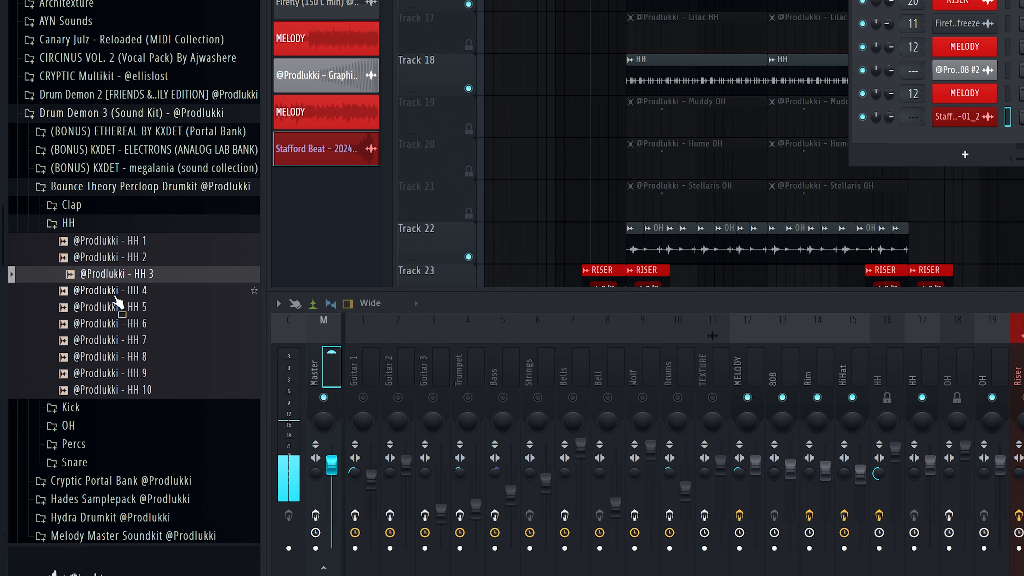
{"action": "left_click", "coordinate": [118, 319]}
{"action": "left_click", "coordinate": [119, 352]}
Expand the kit's Kick folder and preview several kick samples.
{"action": "left_click", "coordinate": [109, 403]}
{"action": "left_click", "coordinate": [106, 285]}
{"action": "left_click", "coordinate": [107, 302]}
{"action": "left_click", "coordinate": [113, 331]}
Expand the kit's OH folder and preview several open-hat samples, including OH 3.
{"action": "left_click", "coordinate": [109, 414]}
{"action": "left_click", "coordinate": [97, 295]}
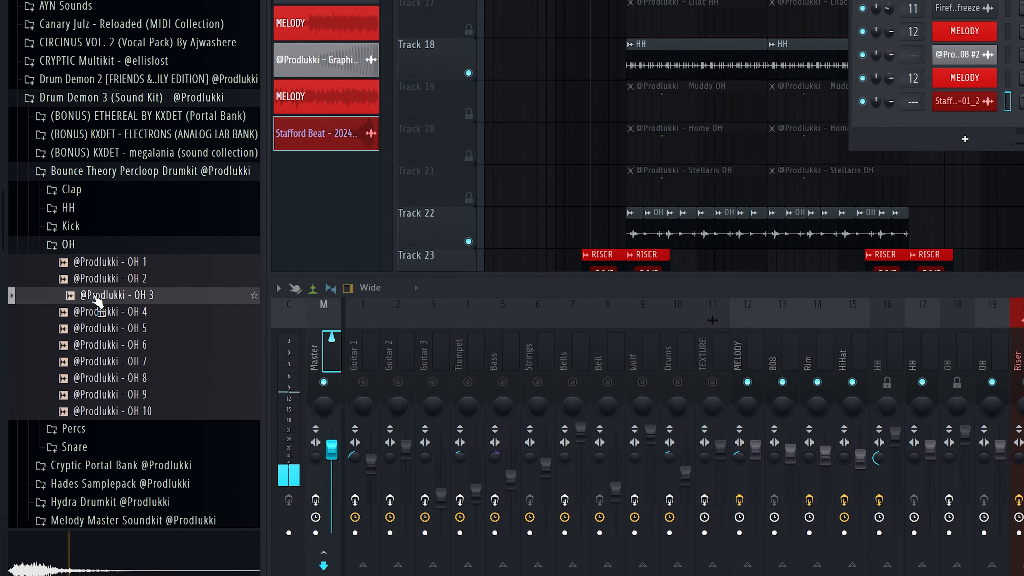
{"action": "left_click", "coordinate": [103, 326]}
{"action": "left_click", "coordinate": [107, 358]}
Collapse the Bounce Theory Percloop Drumkit and expand the Cryptic Portal Bank folder.
{"action": "left_click", "coordinate": [129, 168]}
{"action": "left_click", "coordinate": [134, 205]}
{"action": "scroll", "coordinate": [134, 209], "scroll_direction": "up", "scroll_amount": 1}
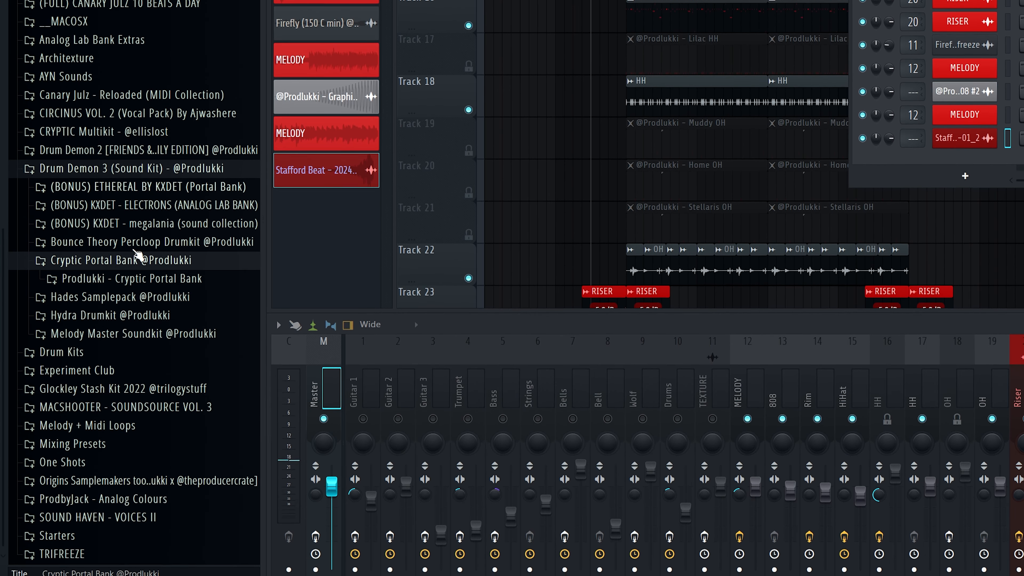
{"action": "scroll", "coordinate": [134, 201], "scroll_direction": "down", "scroll_amount": 1}
Expand the Hades Samplepack and preview its loops, including Awareness 153BPM (Cm).
{"action": "left_click", "coordinate": [121, 258]}
{"action": "left_click", "coordinate": [143, 106]}
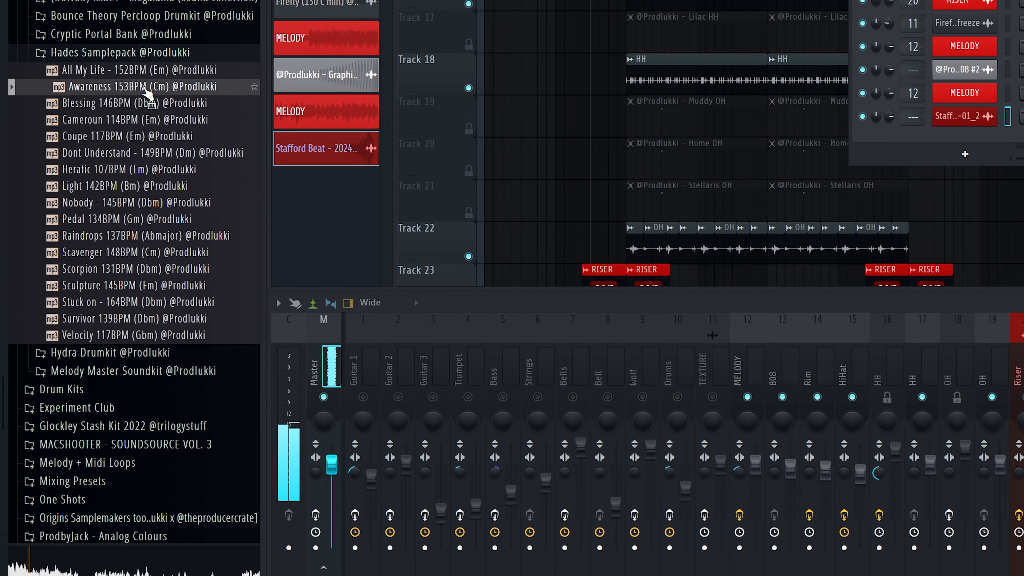
{"action": "left_click", "coordinate": [134, 233]}
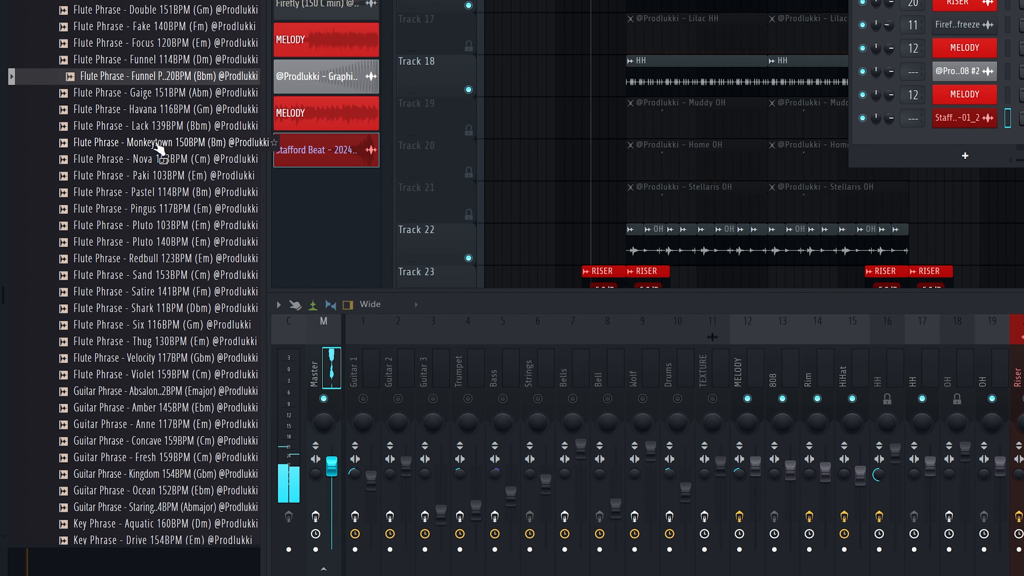
Preview Melody Master Soundkit flute and vocal phrases, including vocal phrase Blacklight 159BPM (Am), and collapse the kit.
{"action": "left_click", "coordinate": [167, 262]}
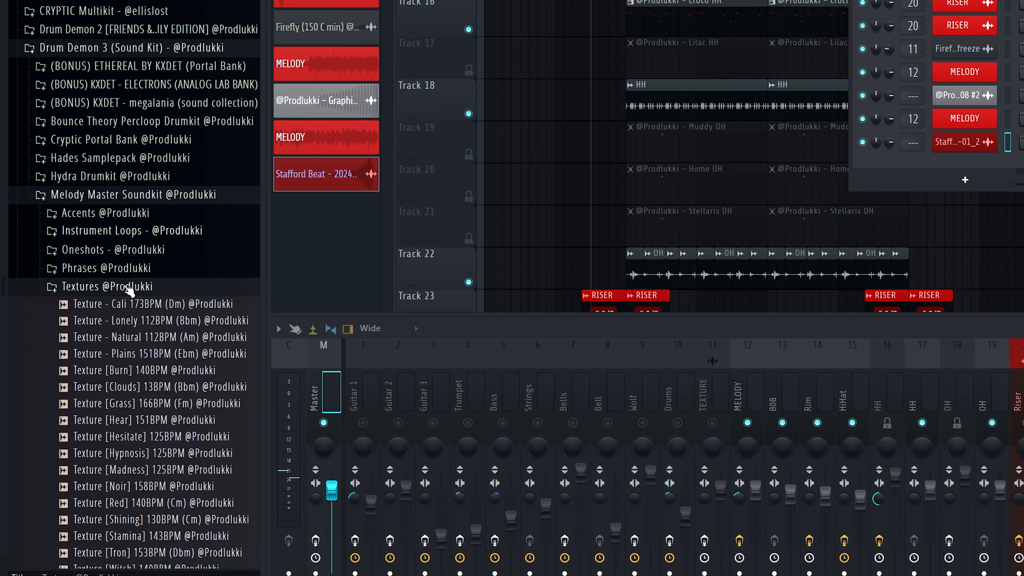
{"action": "scroll", "coordinate": [141, 161], "scroll_direction": "down", "scroll_amount": 10}
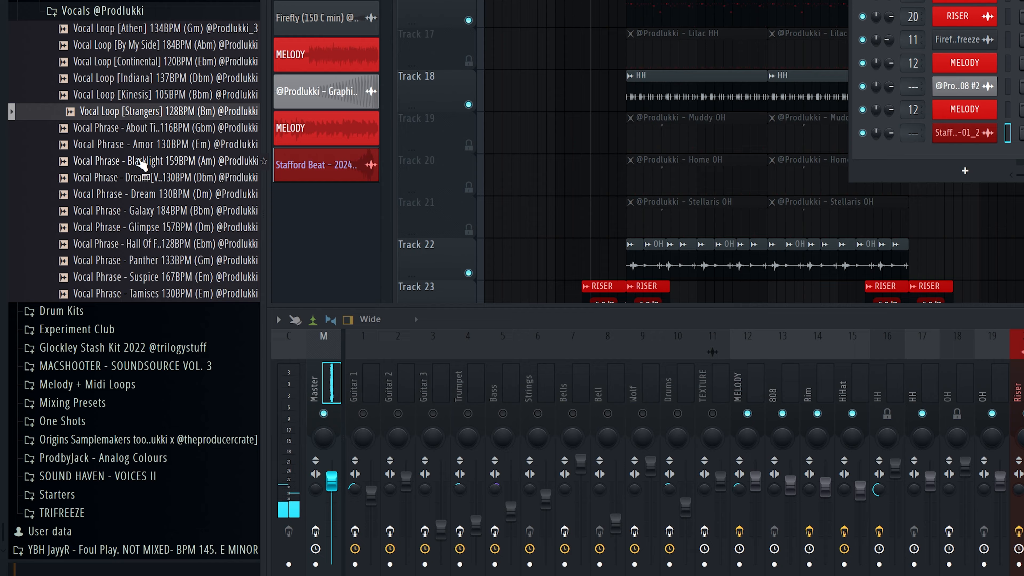
{"action": "left_click", "coordinate": [143, 163]}
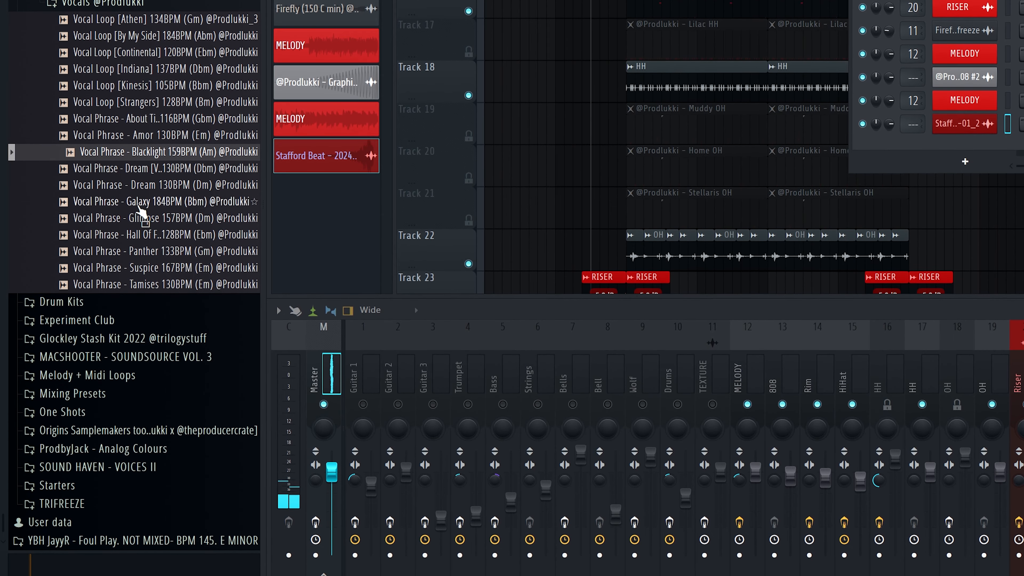
{"action": "left_click", "coordinate": [144, 239]}
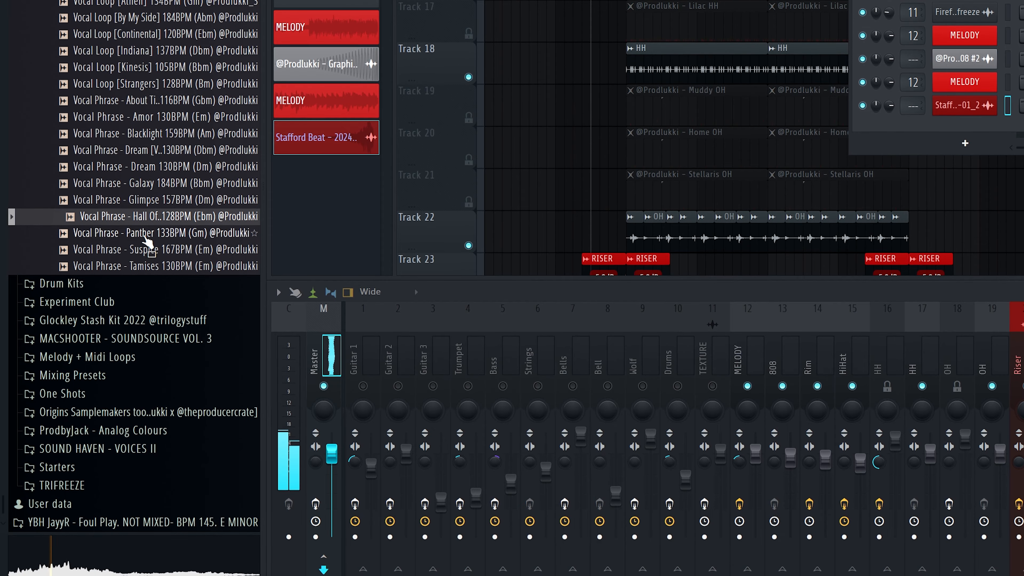
{"action": "left_click", "coordinate": [147, 236]}
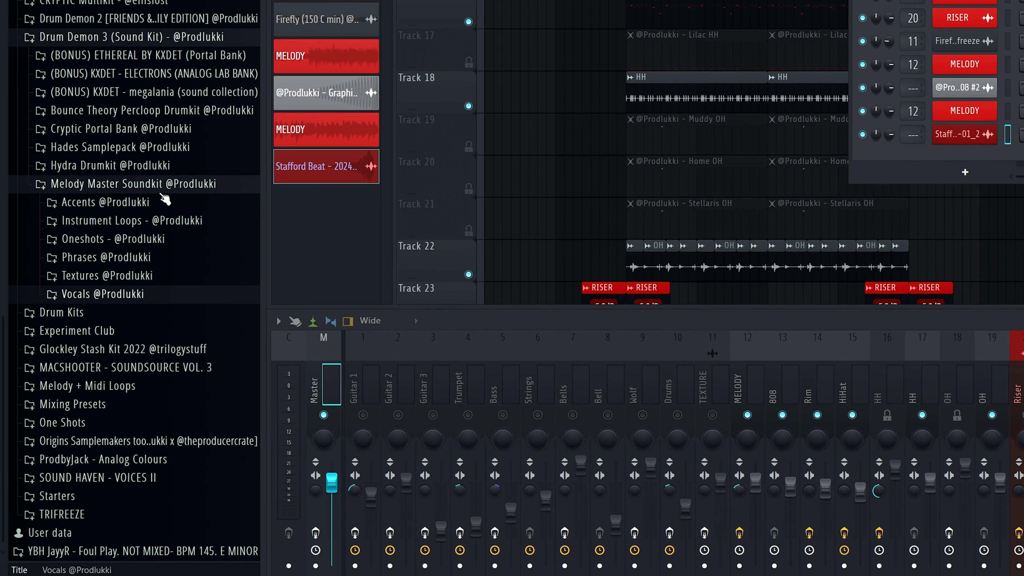
{"action": "left_click", "coordinate": [161, 190]}
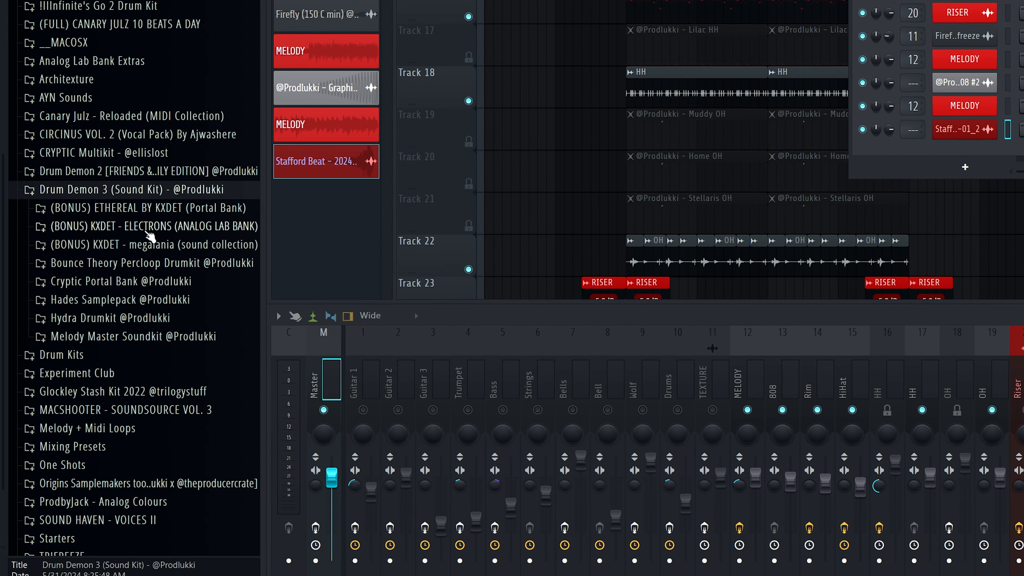
Expand the bonus ETHEREAL BY KXDET portal bank and preview its one shots, including KEY = LOUI X 2.
{"action": "left_click", "coordinate": [184, 195]}
{"action": "left_click", "coordinate": [196, 229]}
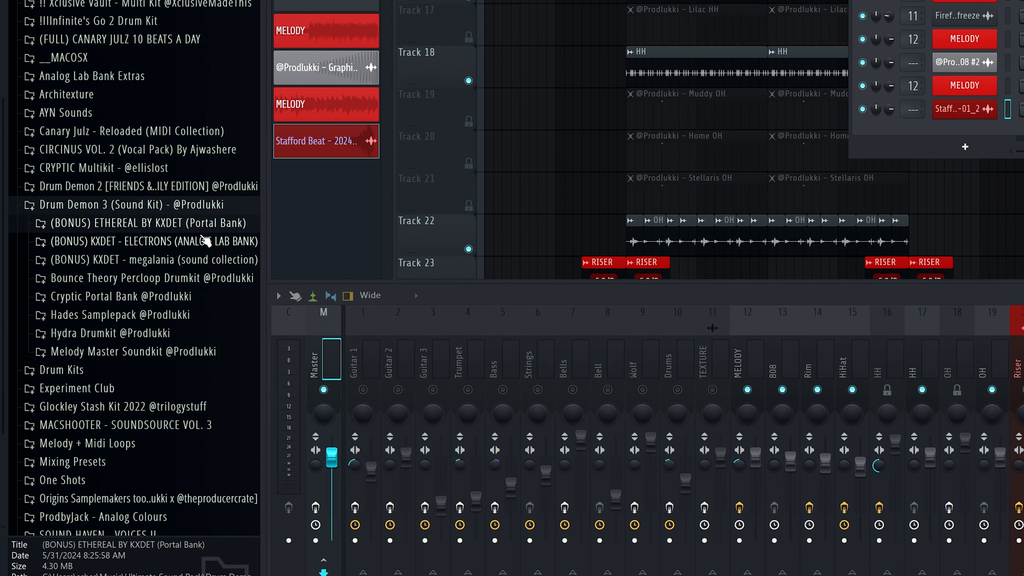
{"action": "left_click", "coordinate": [198, 231]}
{"action": "left_click", "coordinate": [197, 264]}
{"action": "scroll", "coordinate": [173, 201], "scroll_direction": "down", "scroll_amount": 3}
{"action": "left_click", "coordinate": [156, 178]}
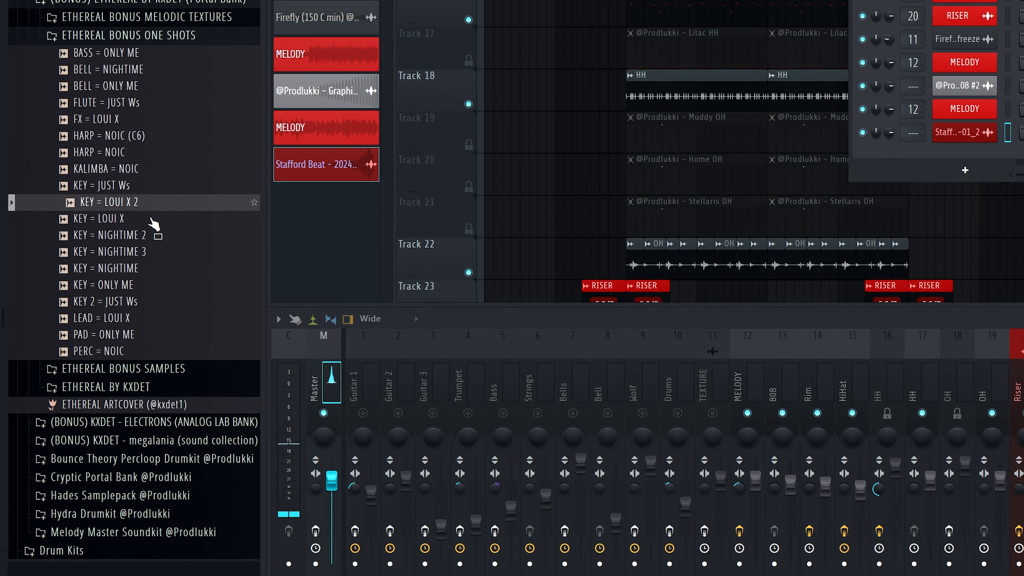
{"action": "left_click", "coordinate": [153, 228]}
Collapse the Ethereal one shots, expand ETHEREAL BONUS SAMPLES and preview the nightime 67BPM Em loop.
{"action": "left_click", "coordinate": [140, 11]}
{"action": "left_click", "coordinate": [151, 218]}
{"action": "left_click", "coordinate": [152, 236]}
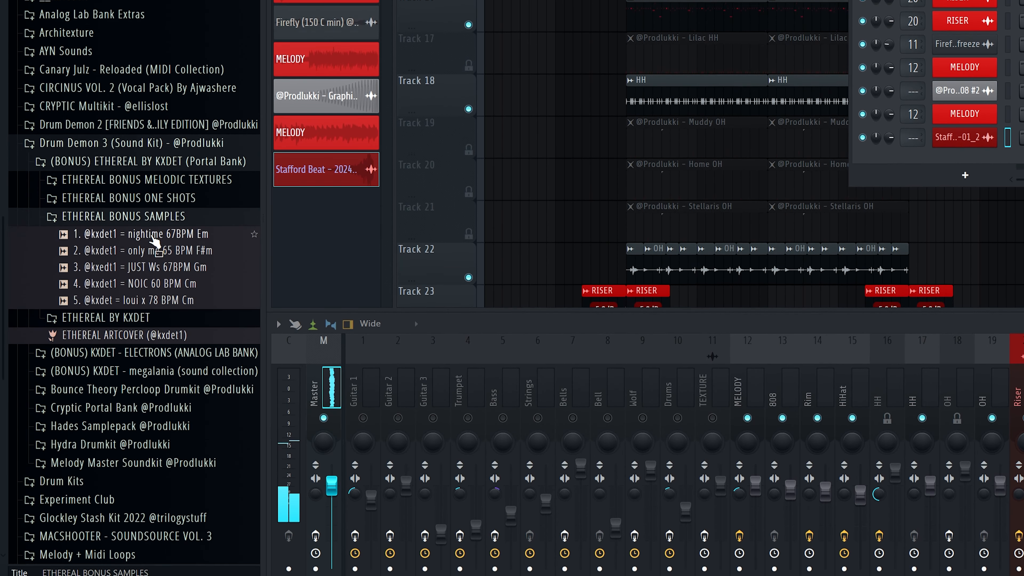
Expand the bonus megalania sound collection down to its 808s and preview megalania_808_insane.
{"action": "left_click", "coordinate": [208, 262]}
{"action": "left_click", "coordinate": [227, 267]}
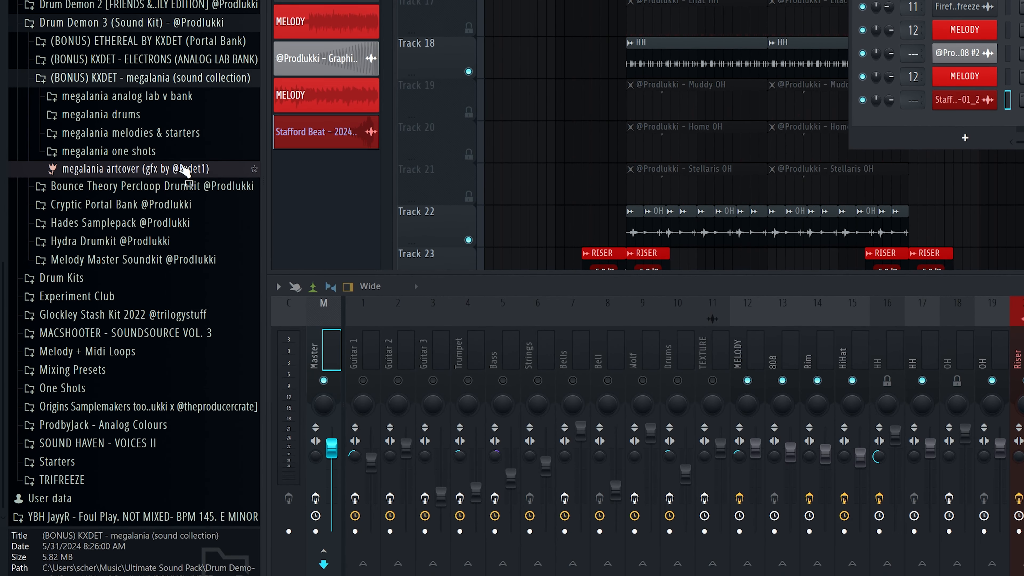
{"action": "left_click", "coordinate": [101, 124]}
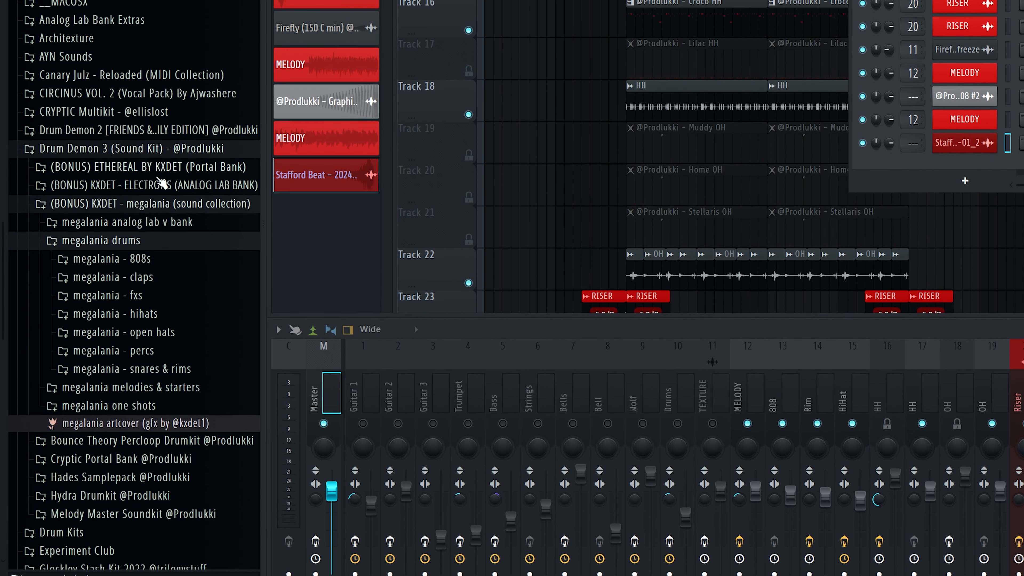
{"action": "left_click", "coordinate": [112, 225]}
{"action": "left_click", "coordinate": [156, 328]}
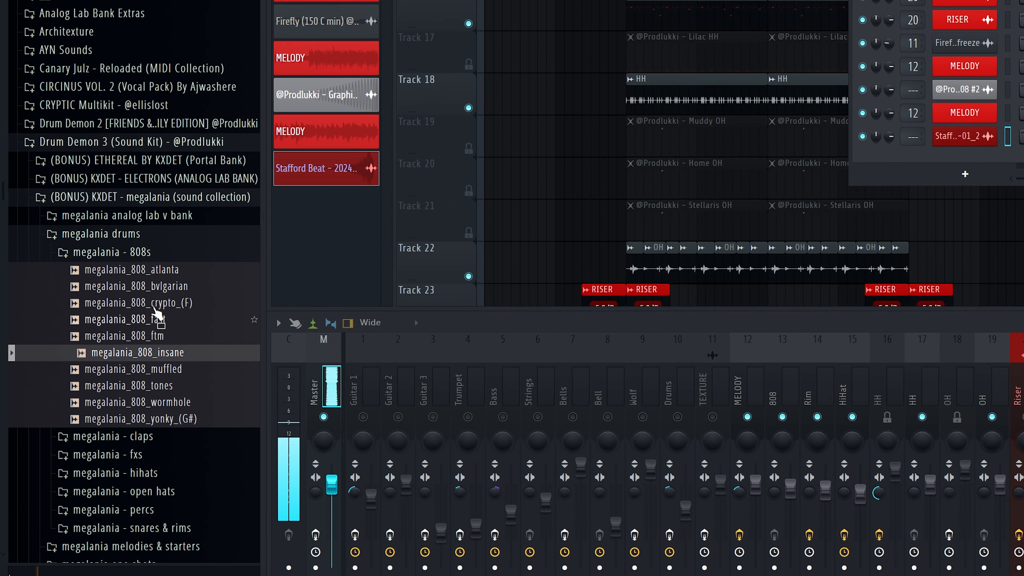
Replace the expanded megalania 808s folder with the claps folder and preview several claps, including megalania_clap_krunch.
{"action": "left_click", "coordinate": [157, 254]}
{"action": "left_click", "coordinate": [152, 270]}
{"action": "left_click", "coordinate": [153, 318]}
{"action": "left_click", "coordinate": [154, 349]}
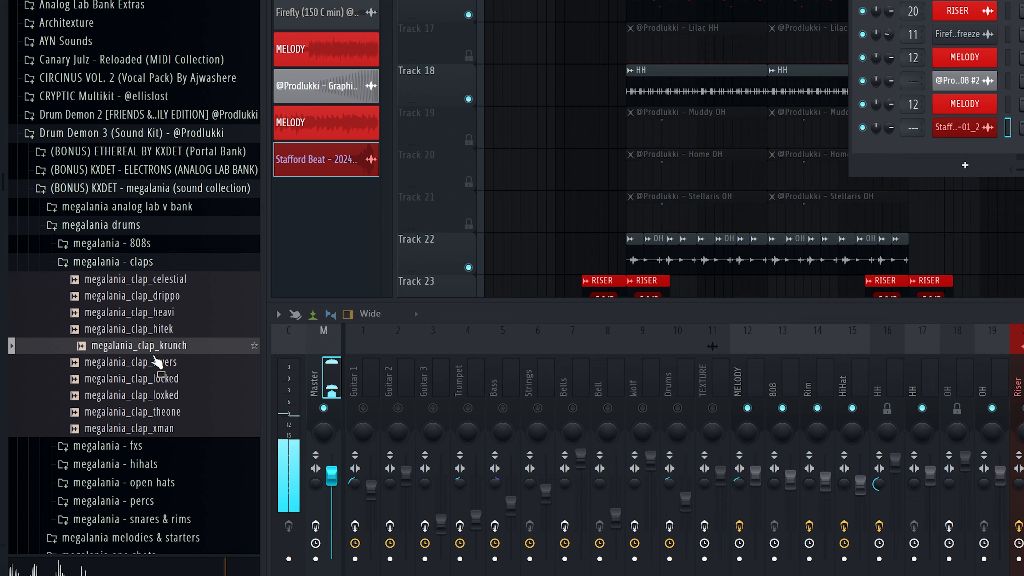
{"action": "left_click", "coordinate": [158, 398]}
Collapse the megalania claps folder, expand the hihats and preview several samples, including megalania_hh_gnc.
{"action": "left_click", "coordinate": [157, 265]}
{"action": "left_click", "coordinate": [154, 300]}
{"action": "left_click", "coordinate": [152, 335]}
{"action": "left_click", "coordinate": [152, 402]}
{"action": "left_click", "coordinate": [154, 410]}
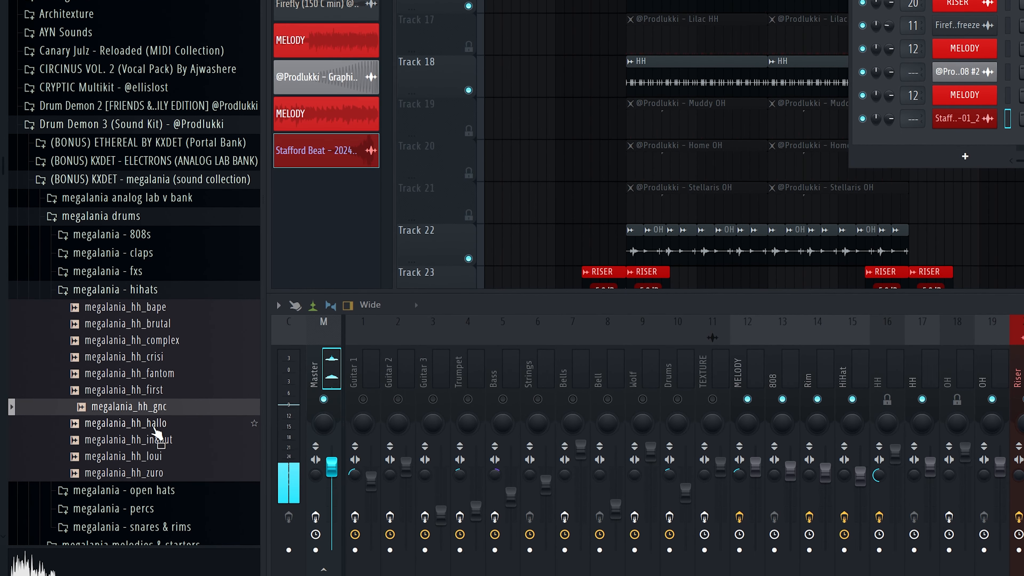
Expand the megalania open hats folder and preview several open-hat samples.
{"action": "left_click", "coordinate": [156, 492]}
{"action": "left_click", "coordinate": [161, 374]}
{"action": "left_click", "coordinate": [162, 422]}
{"action": "left_click", "coordinate": [164, 440]}
{"action": "left_click", "coordinate": [160, 300]}
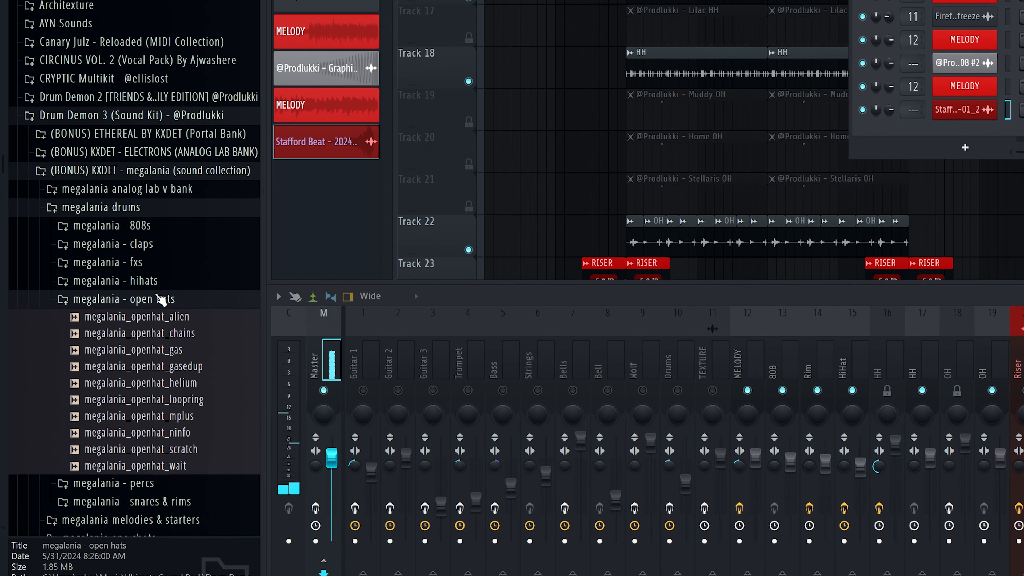
Collapse the megalania drums folder and preview bell one shots, including megalania_bell_numbers.
{"action": "left_click", "coordinate": [151, 208]}
{"action": "scroll", "coordinate": [151, 209], "scroll_direction": "down", "scroll_amount": 3}
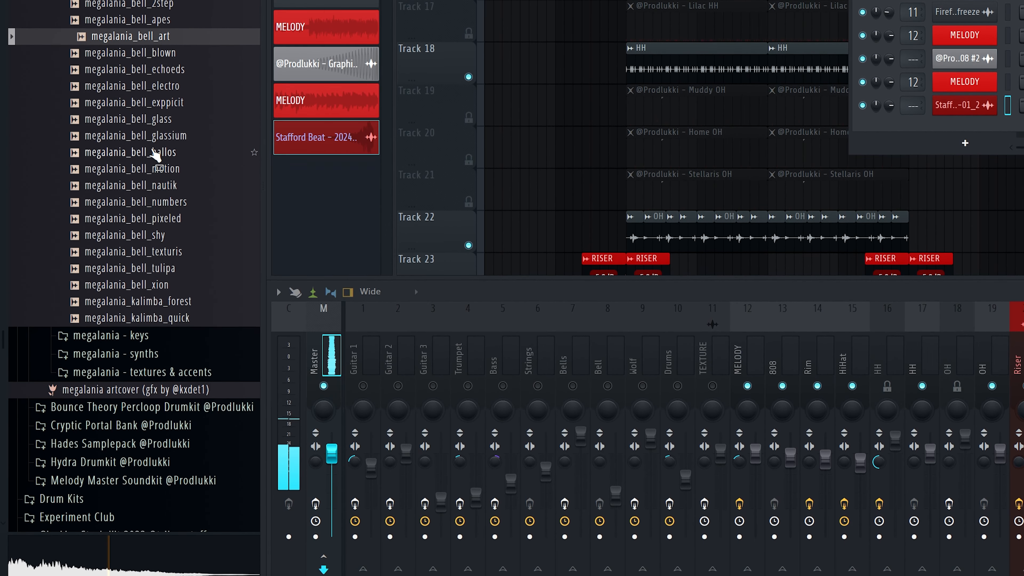
{"action": "left_click", "coordinate": [151, 201]}
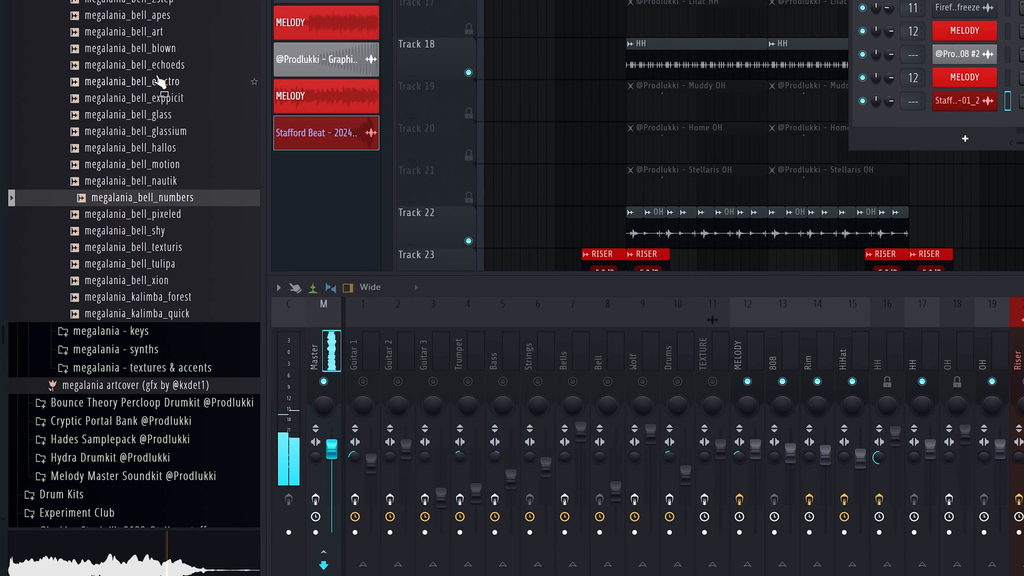
{"action": "left_click", "coordinate": [183, 66]}
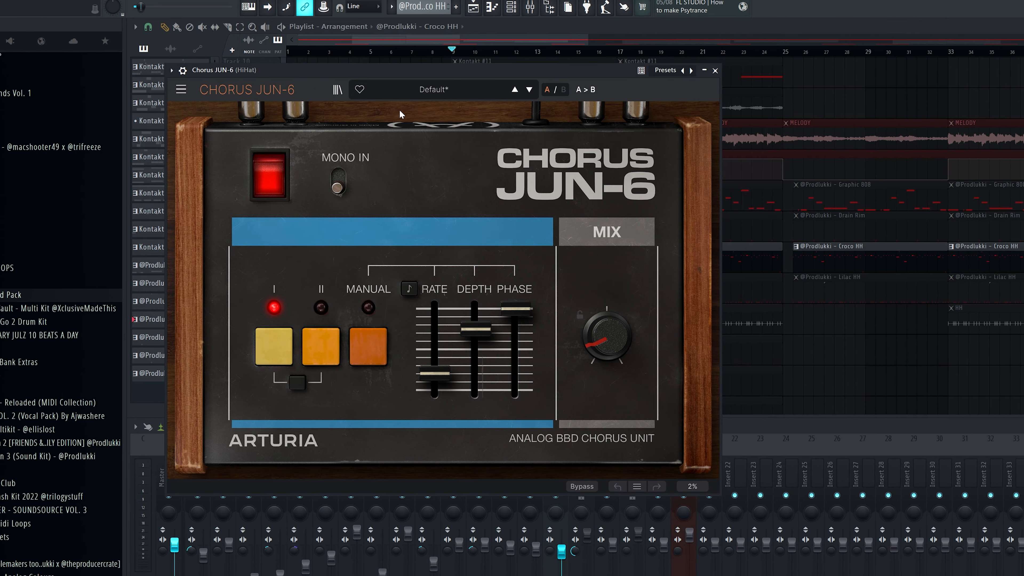
Close the Chorus JUN-6 plugin and review the Croco HH pattern's notes in the piano roll.
{"action": "left_click", "coordinate": [722, 71]}
{"action": "left_click", "coordinate": [672, 71]}
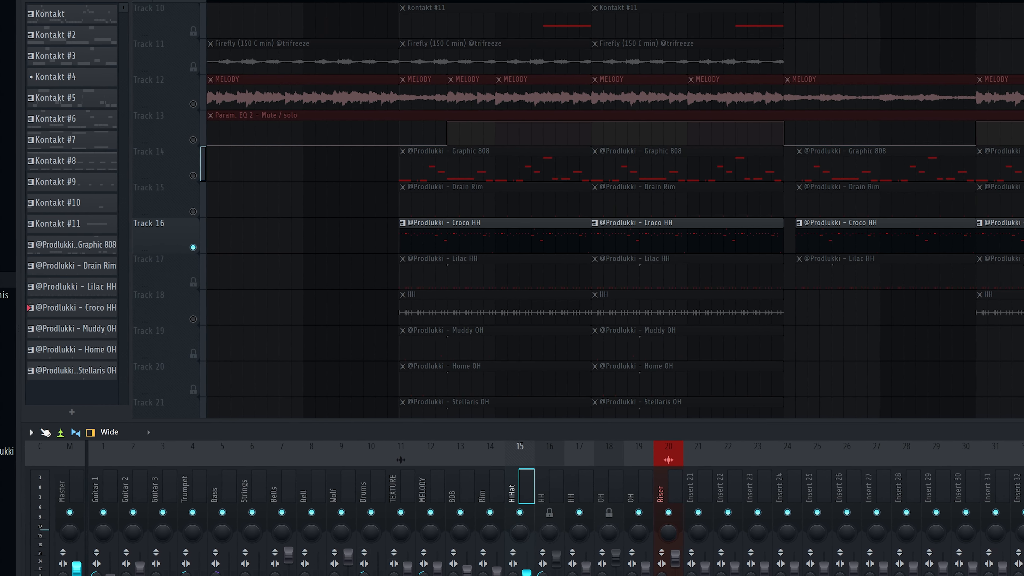
{"action": "left_click_drag", "start_coordinate": [397, 253], "coordinate": [490, 342]}
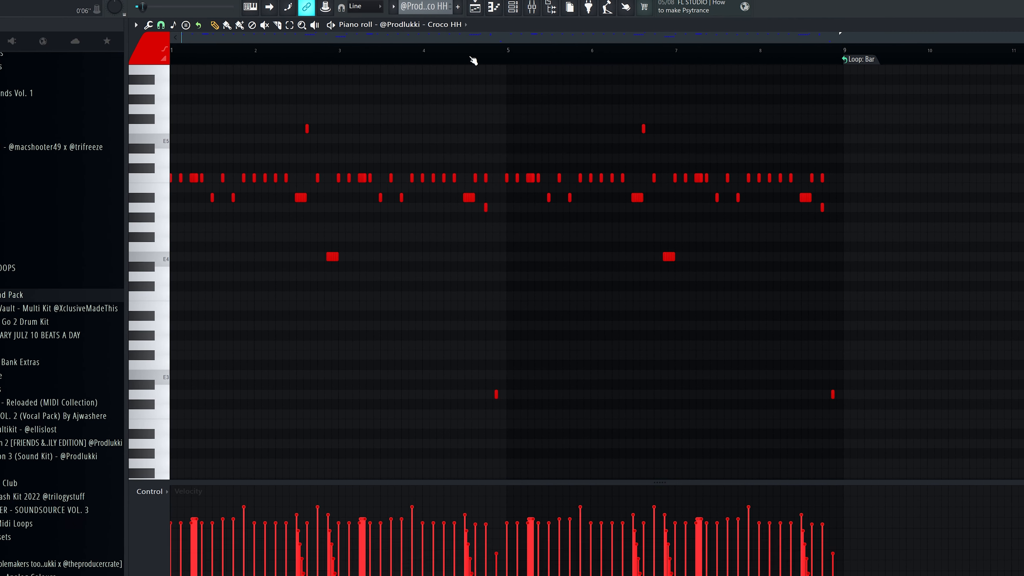
{"action": "scroll", "coordinate": [503, 391], "scroll_direction": "up", "scroll_amount": 2}
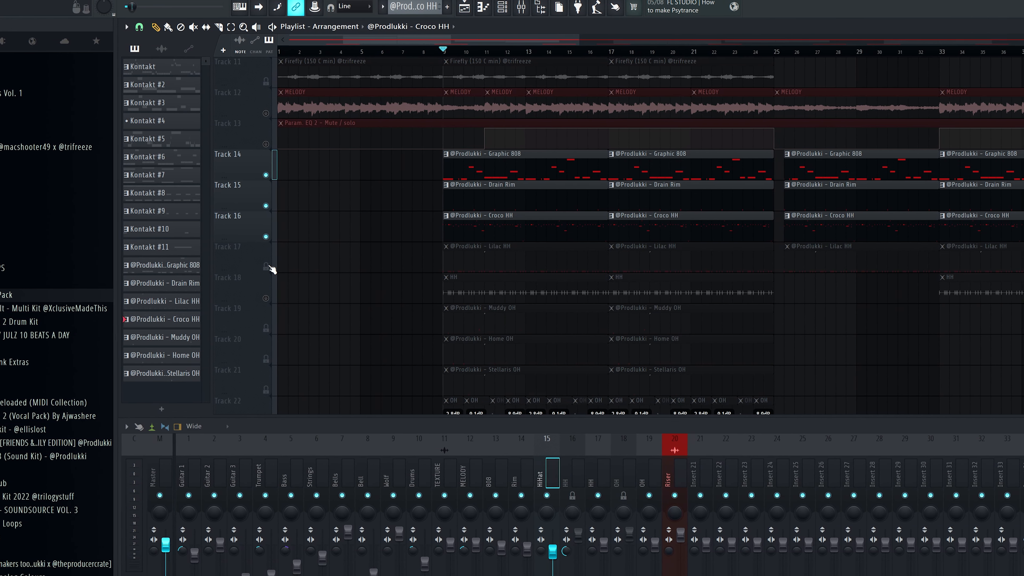
Isolate Track 17 and review its Lilac HH pattern in the piano roll.
{"action": "left_click_drag", "start_coordinate": [257, 237], "coordinate": [257, 176]}
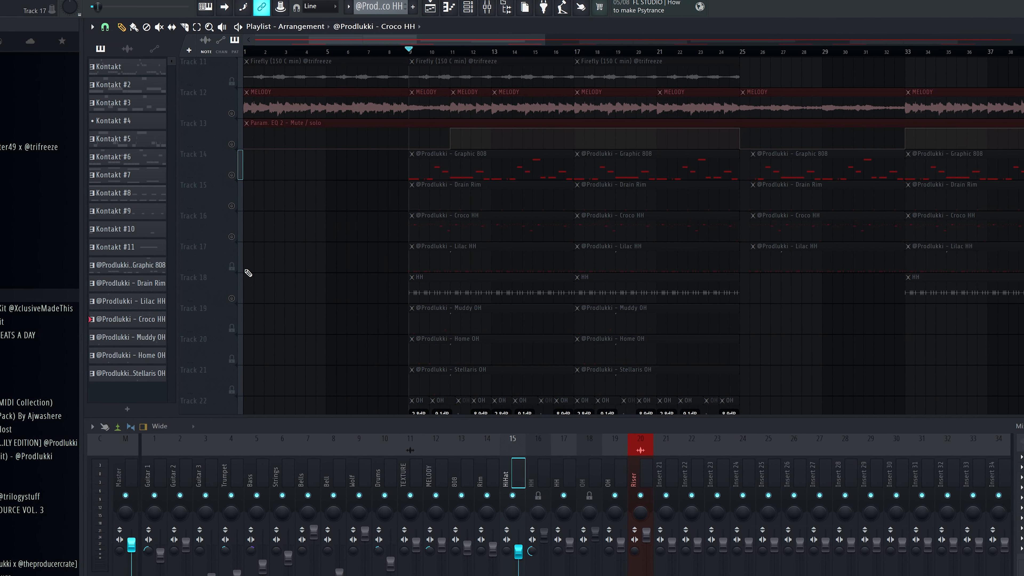
{"action": "left_click", "coordinate": [257, 267]}
{"action": "left_click", "coordinate": [481, 258]}
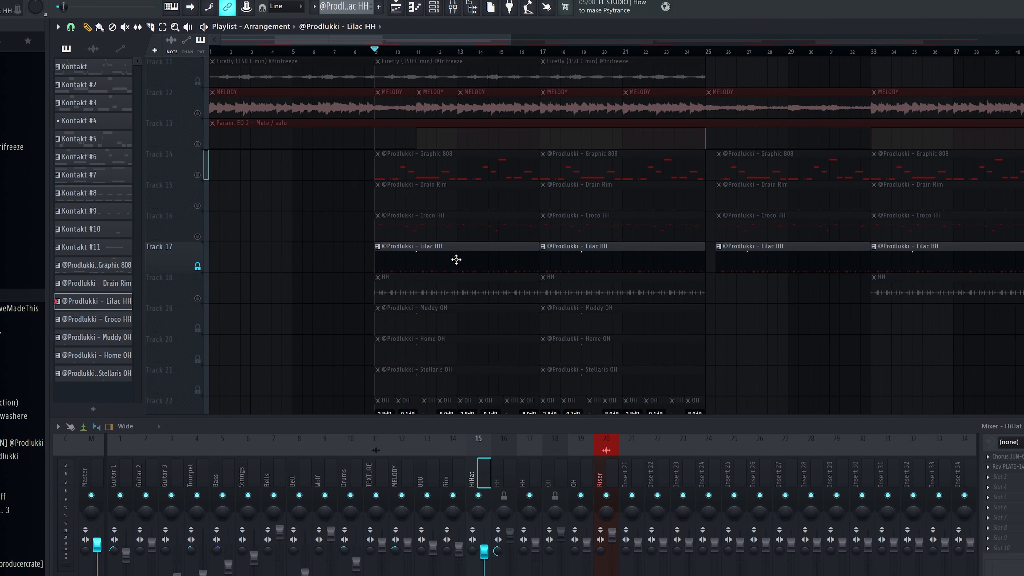
{"action": "key", "text": "F7"}
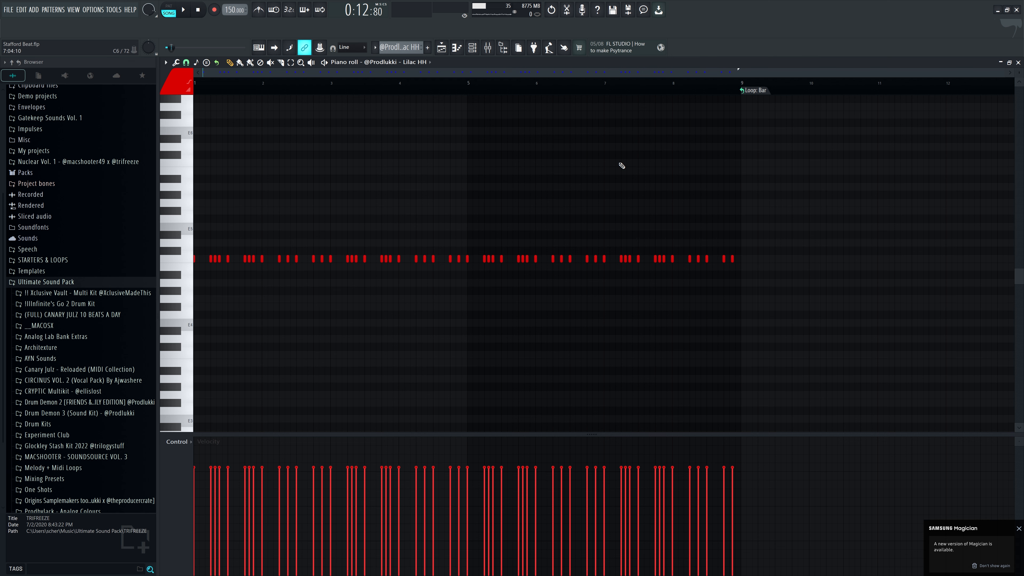
{"action": "left_click", "coordinate": [1019, 62]}
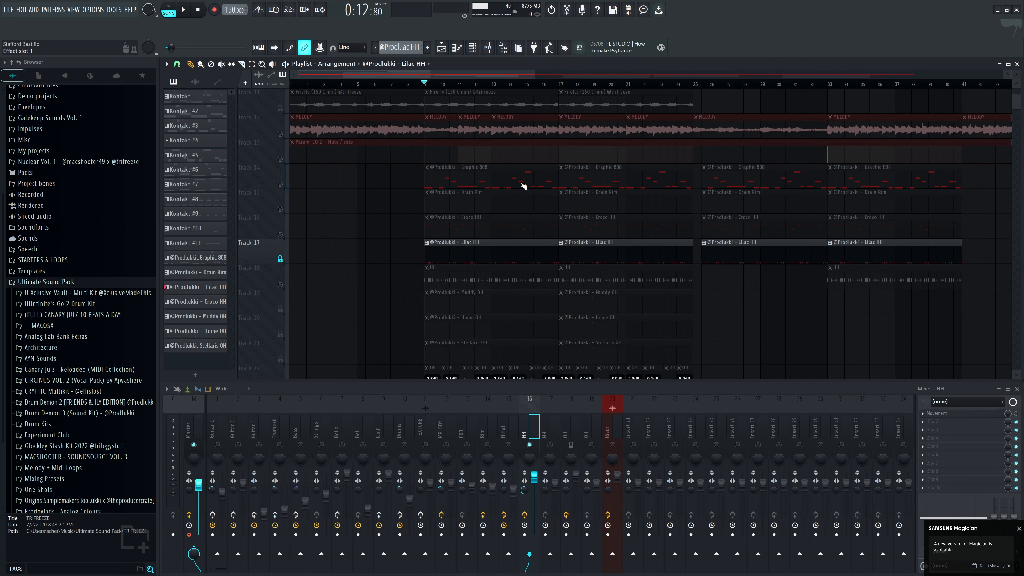
Play the isolated Lilac HH track and reposition the Movement (HH) plugin window to show its Into the Void preset.
{"action": "key", "text": "space"}
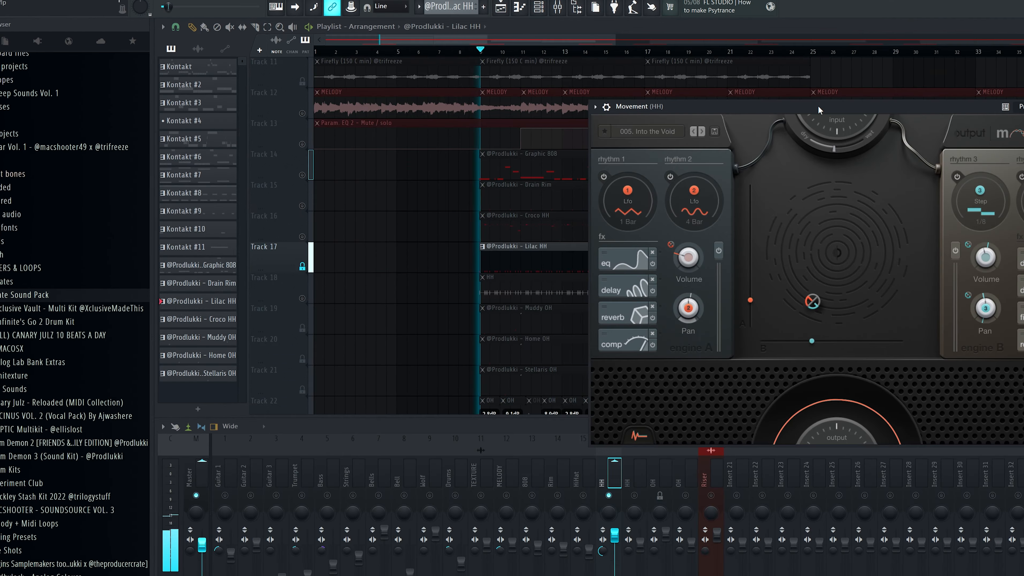
{"action": "left_click_drag", "start_coordinate": [808, 105], "coordinate": [774, 91]}
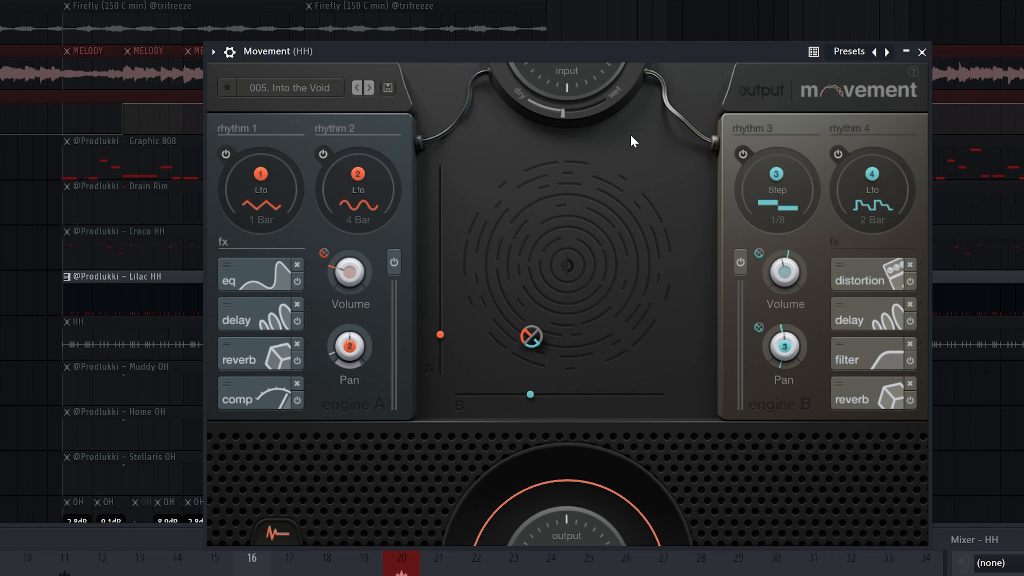
{"action": "left_click_drag", "start_coordinate": [585, 58], "coordinate": [543, 53]}
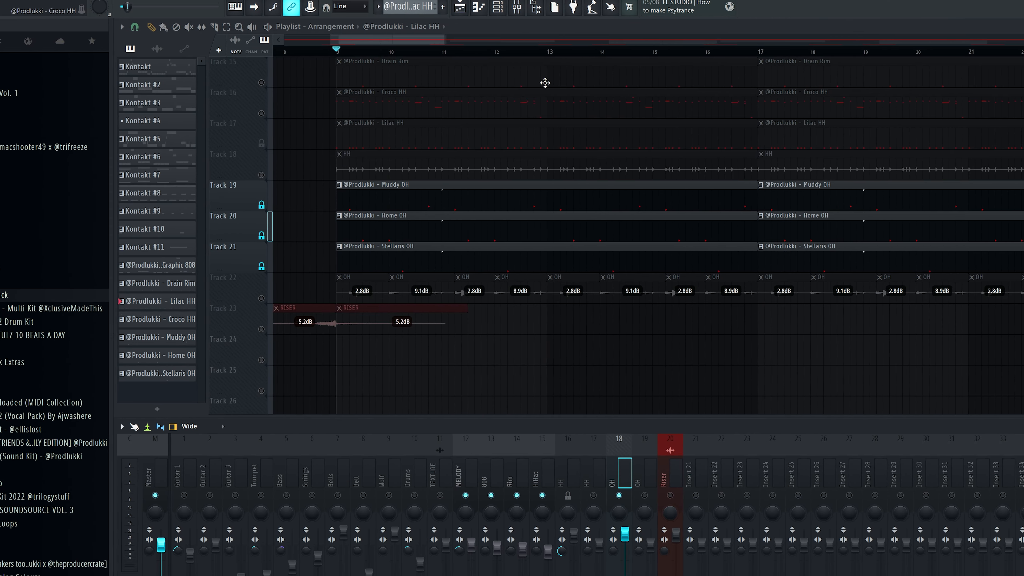
Inspect the Movement effect with the Flipping Switches preset on the OH mixer track and close it.
{"action": "left_click", "coordinate": [510, 7]}
{"action": "left_click", "coordinate": [636, 341]}
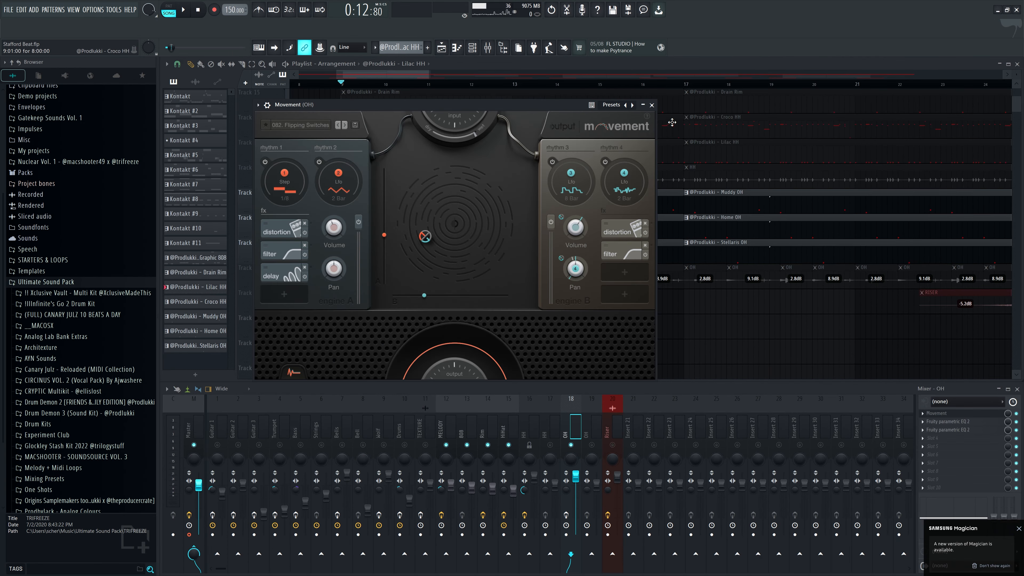
{"action": "left_click", "coordinate": [652, 105]}
{"action": "scroll", "coordinate": [528, 426], "scroll_direction": "down", "scroll_amount": 2}
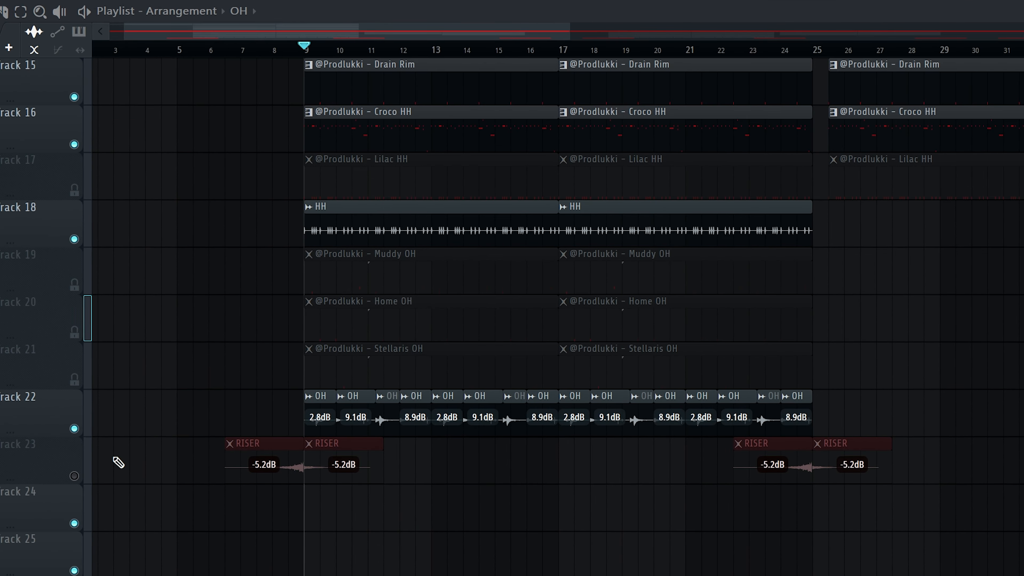
Solo Track 23, play its riser from about bar 7, and unsolo the track.
{"action": "right_click", "coordinate": [66, 476]}
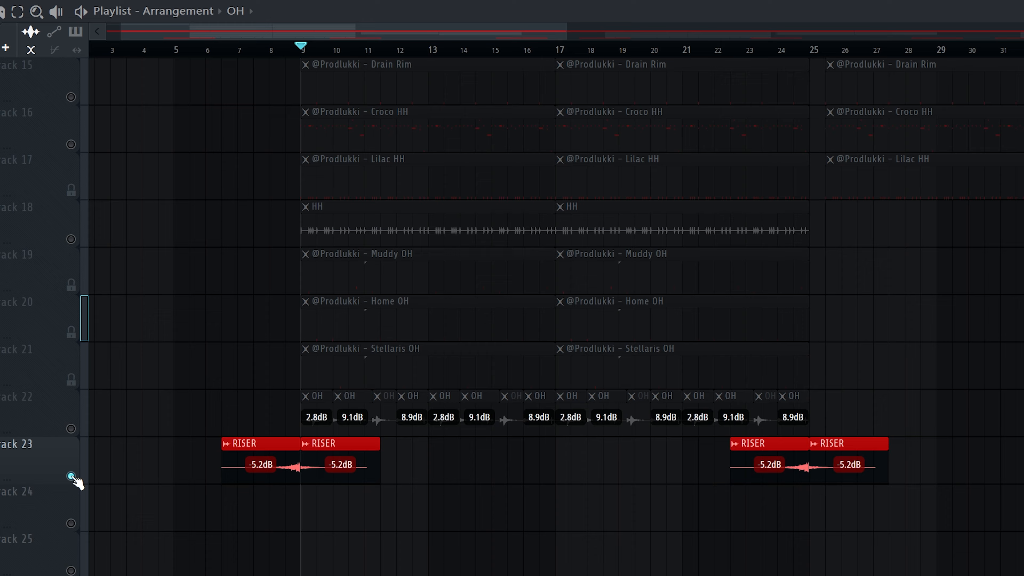
{"action": "left_click", "coordinate": [258, 51]}
{"action": "left_click_drag", "start_coordinate": [254, 50], "coordinate": [230, 50]}
{"action": "key", "text": "space"}
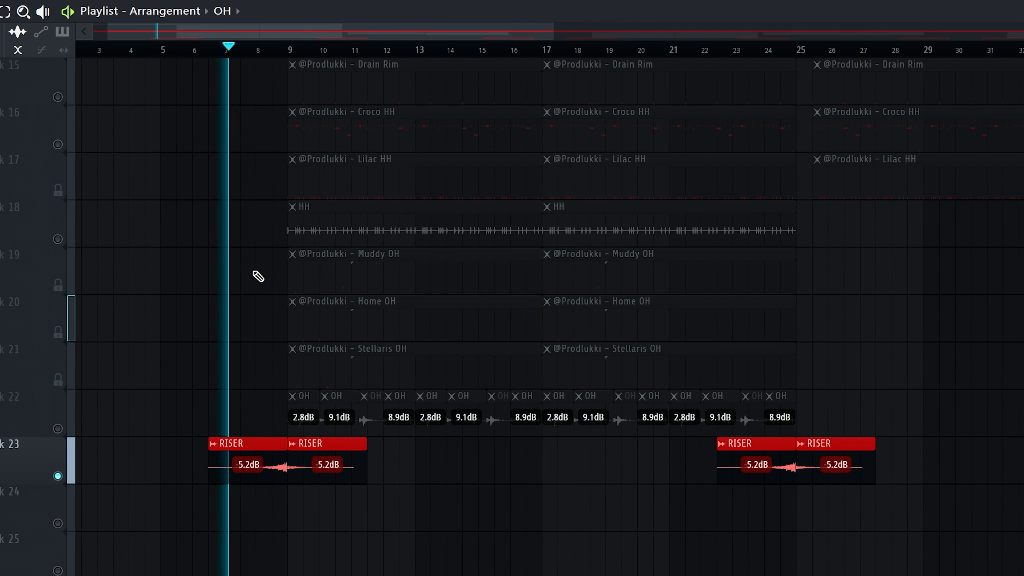
{"action": "scroll", "coordinate": [493, 396], "scroll_direction": "down", "scroll_amount": 2}
{"action": "scroll", "coordinate": [492, 396], "scroll_direction": "up", "scroll_amount": 1}
{"action": "right_click", "coordinate": [52, 381]}
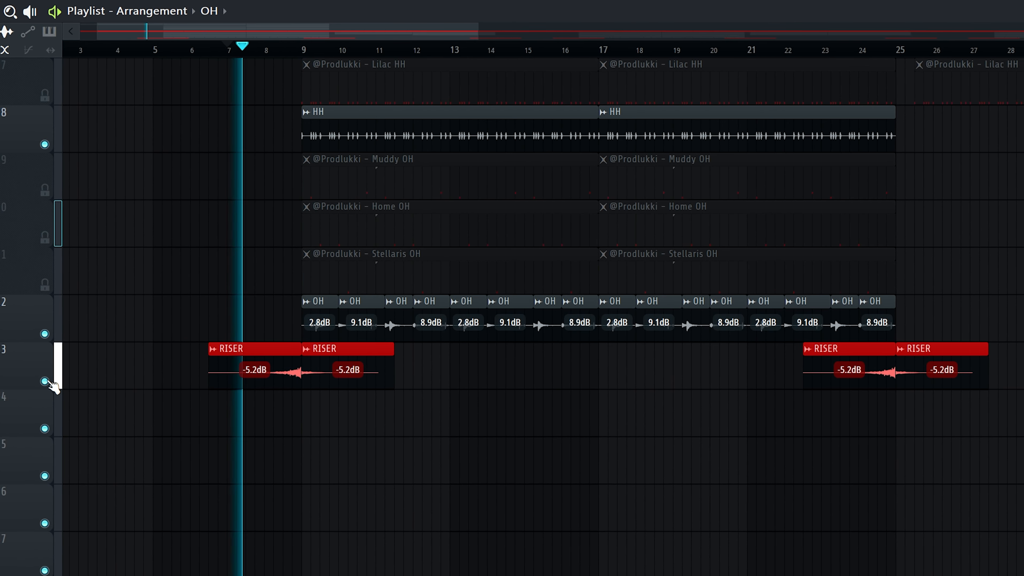
Move the master track's Fruity Reeverb 2 window away from the upper playlist area.
{"action": "scroll", "coordinate": [253, 460], "scroll_direction": "up", "scroll_amount": 3}
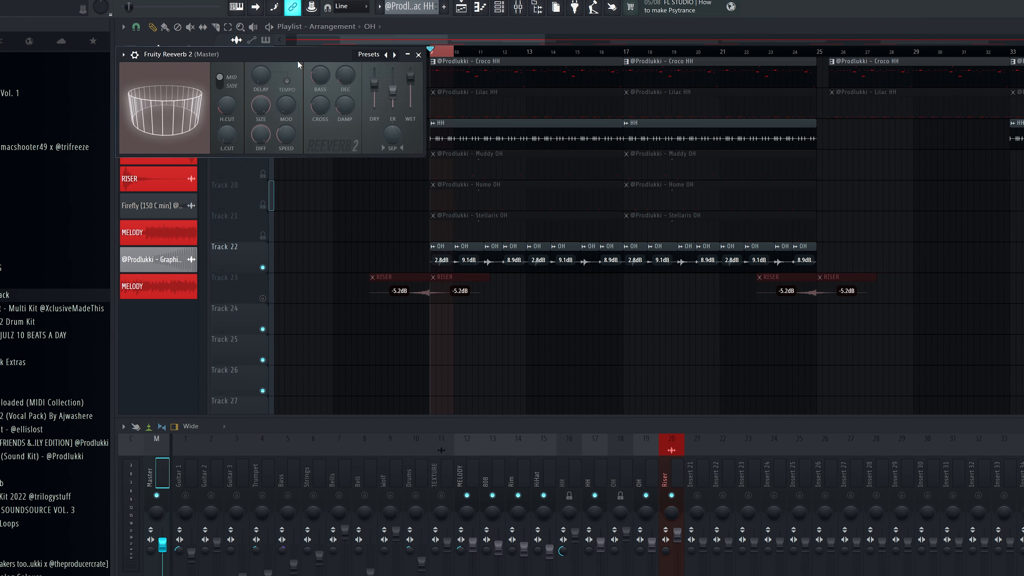
{"action": "left_click_drag", "start_coordinate": [296, 62], "coordinate": [753, 172]}
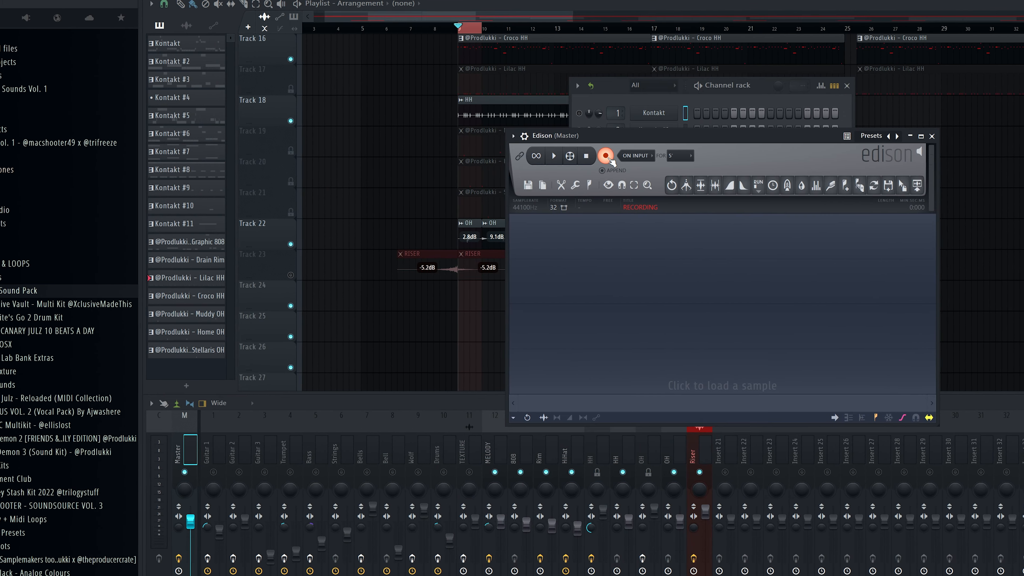
Record a short section of the song's playback with Edison on the master track and place the recording on Track 24 near bar 9.
{"action": "left_click", "coordinate": [631, 156]}
{"action": "left_click", "coordinate": [630, 176]}
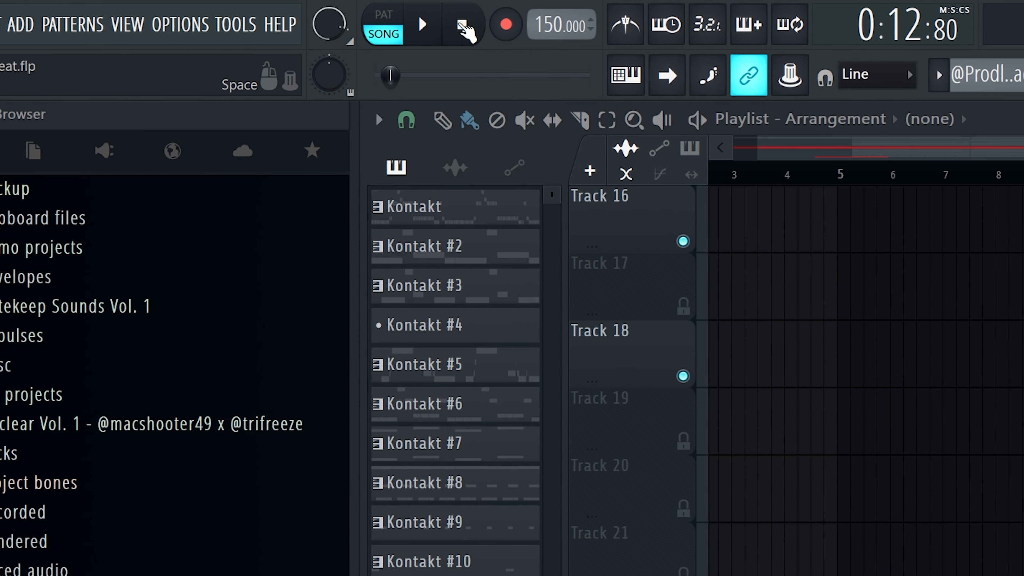
{"action": "key", "text": "space"}
{"action": "left_click", "coordinate": [199, 13]}
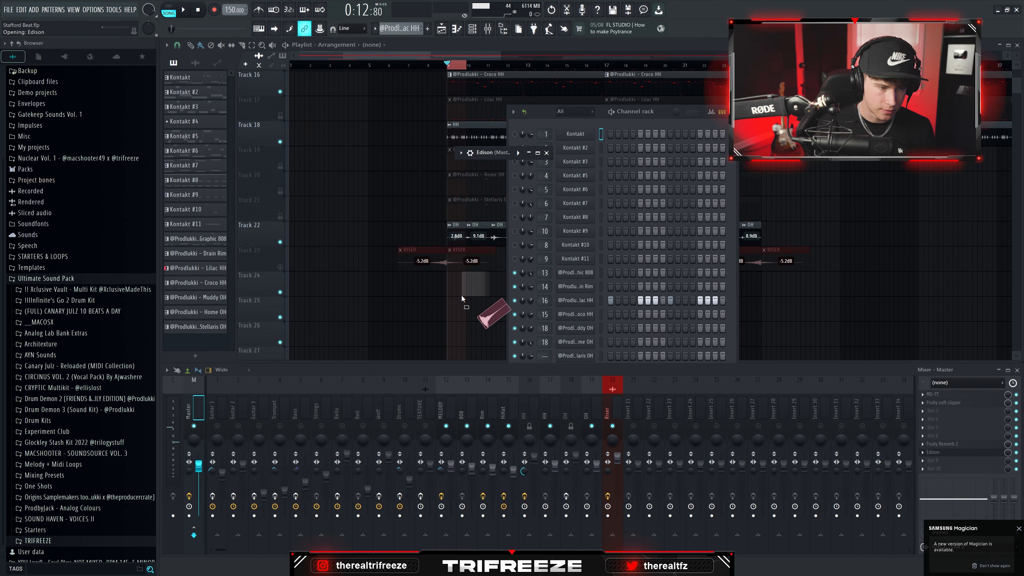
{"action": "left_click_drag", "start_coordinate": [462, 299], "coordinate": [462, 289]}
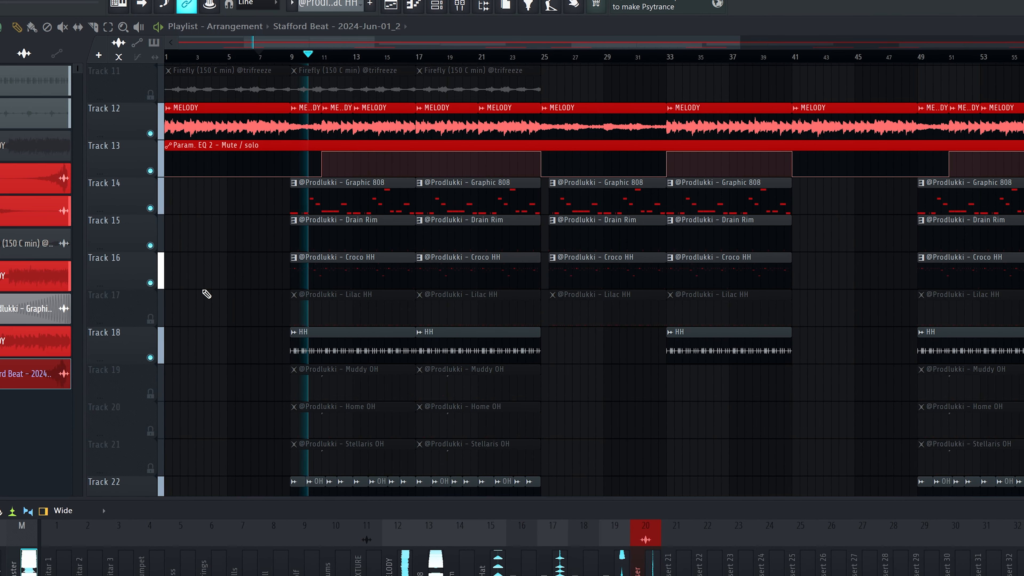
{"action": "scroll", "coordinate": [206, 294], "scroll_direction": "down", "scroll_amount": 2}
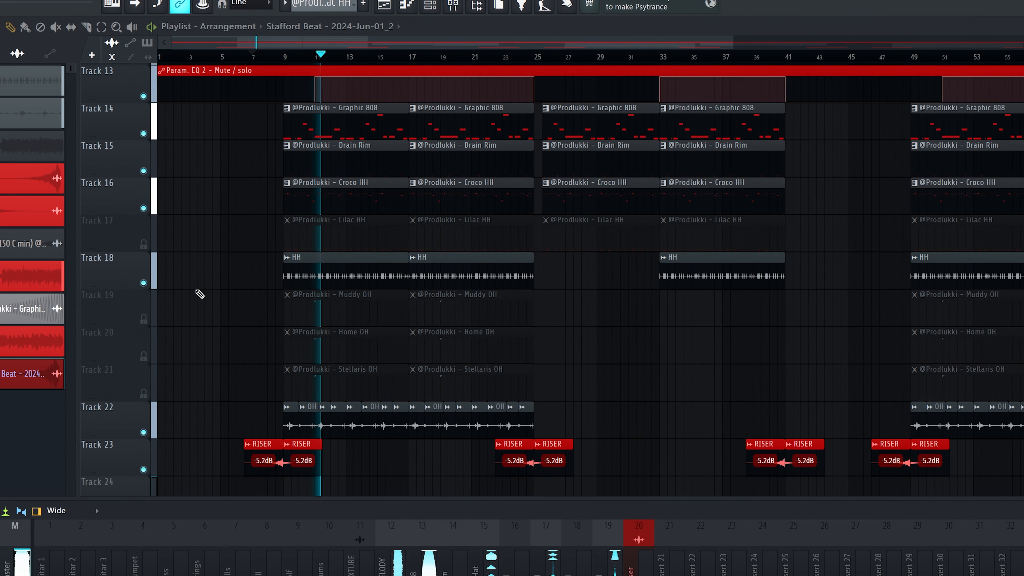
{"action": "scroll", "coordinate": [195, 294], "scroll_direction": "up", "scroll_amount": 2}
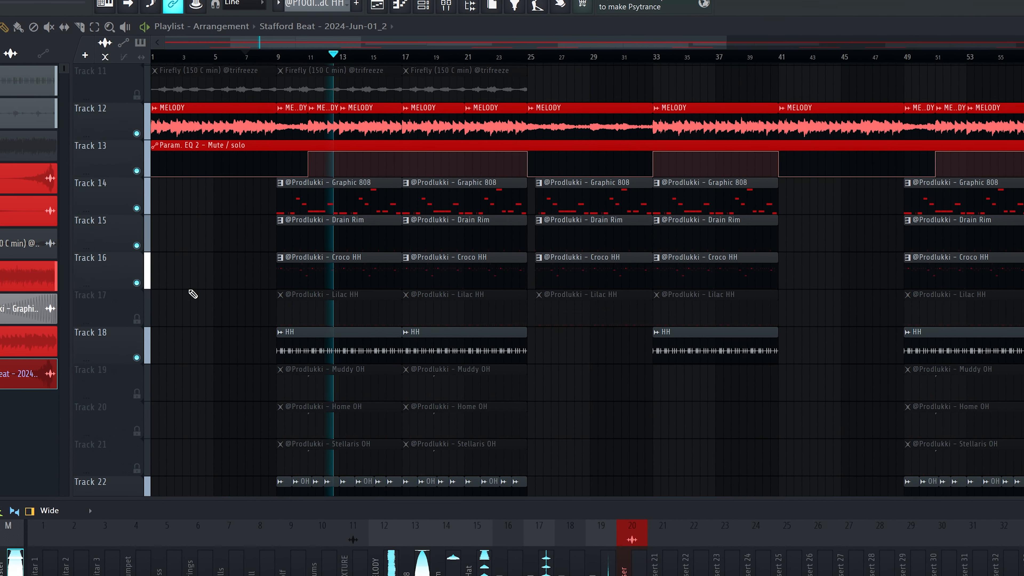
{"action": "scroll", "coordinate": [192, 293], "scroll_direction": "down", "scroll_amount": 1}
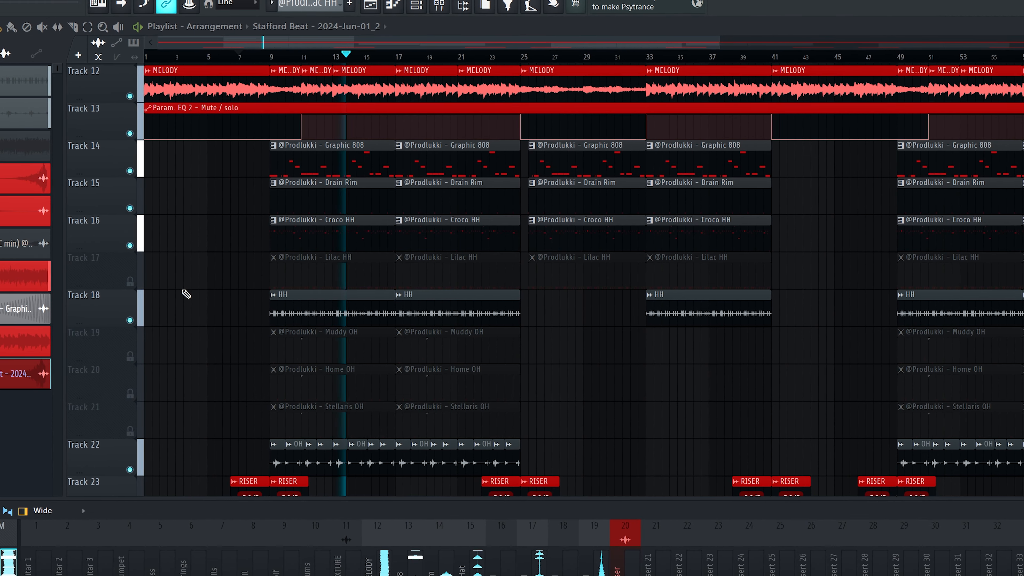